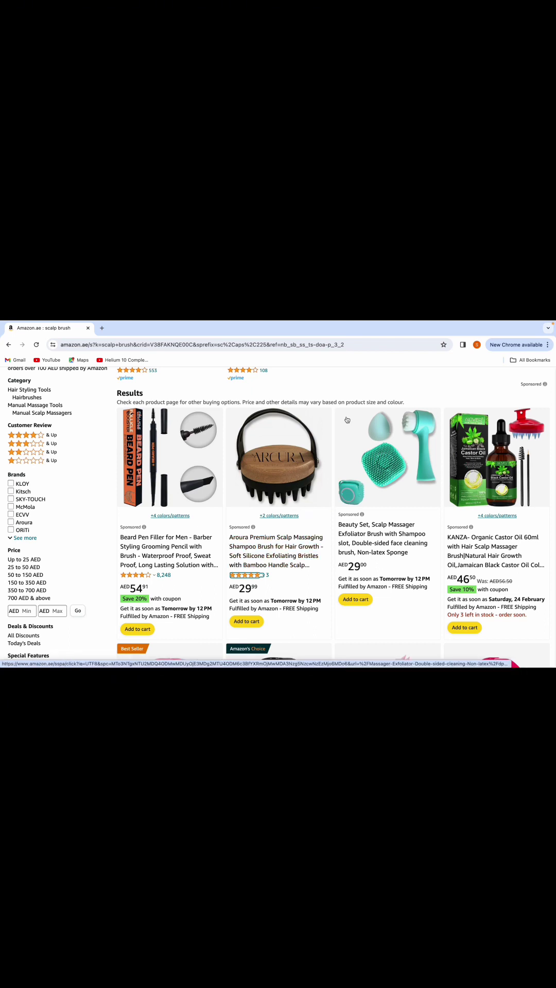
{"action": "scroll", "coordinate": [356, 478], "scroll_direction": "down", "scroll_amount": 4}
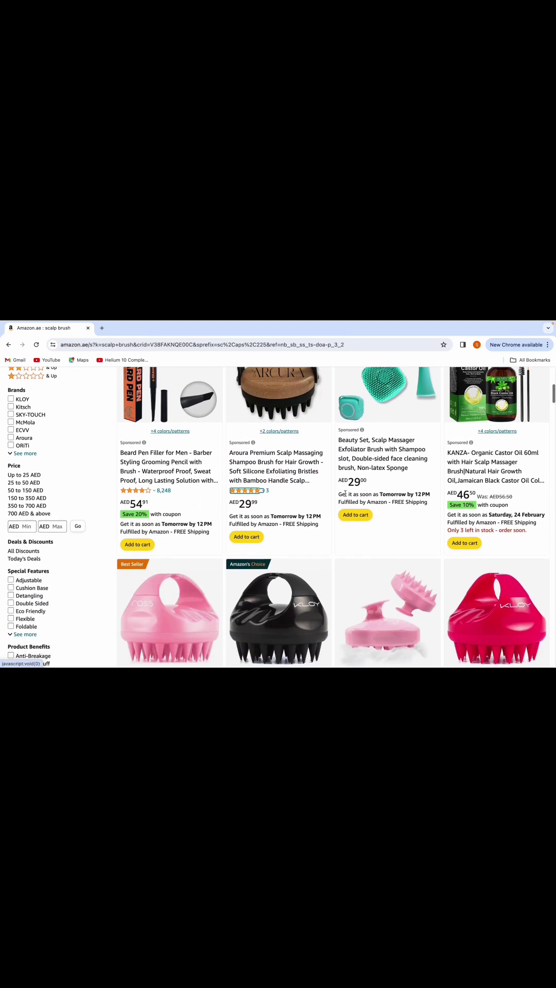
{"action": "scroll", "coordinate": [344, 500], "scroll_direction": "down", "scroll_amount": 1}
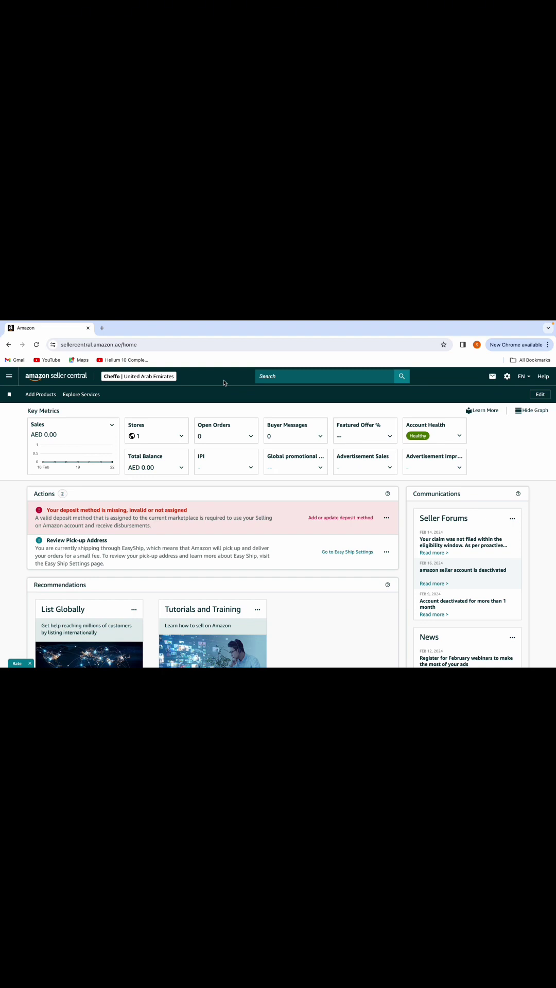
- Open the advertising Campaign Manager for the United Arab Emirates store from Seller Central
{"action": "left_click", "coordinate": [138, 376]}
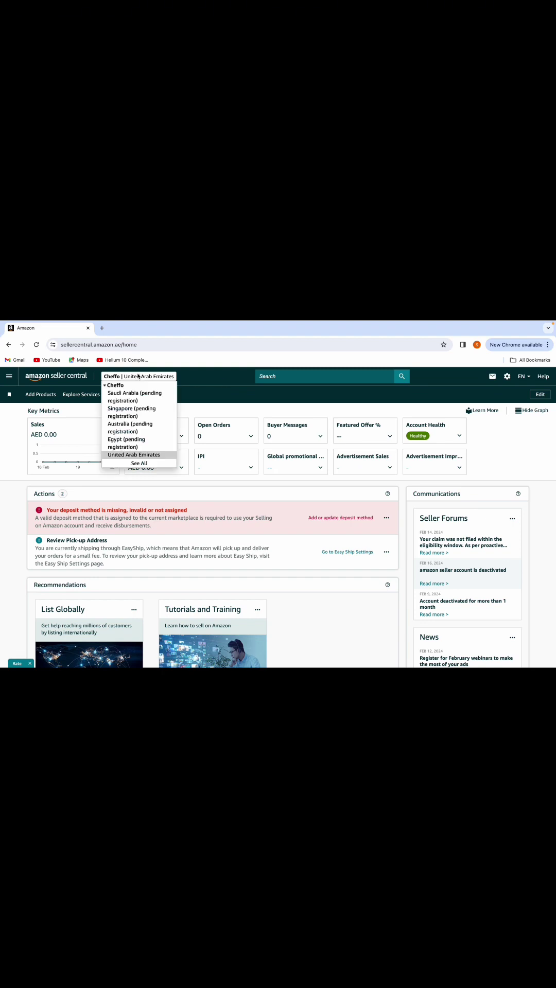
{"action": "left_click", "coordinate": [108, 378]}
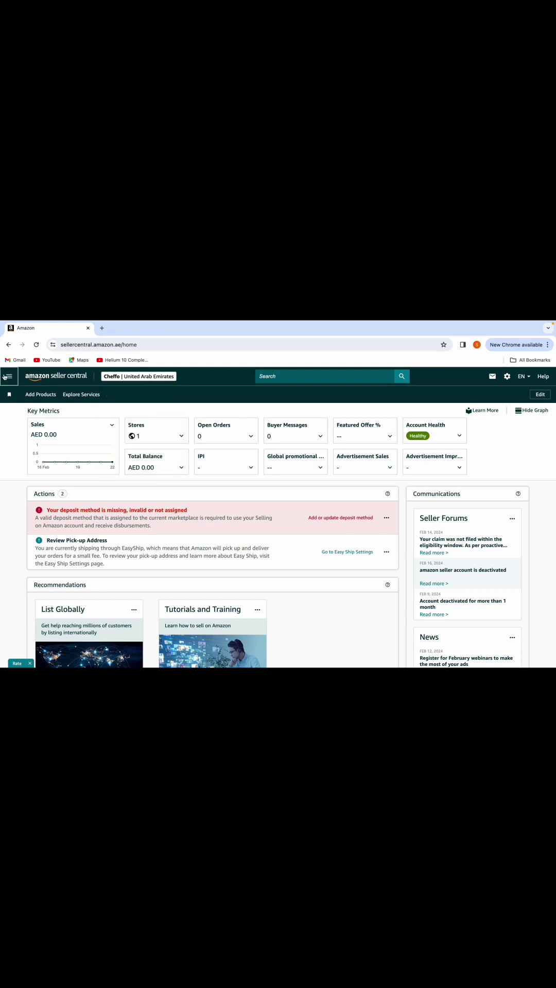
{"action": "left_click", "coordinate": [9, 378]}
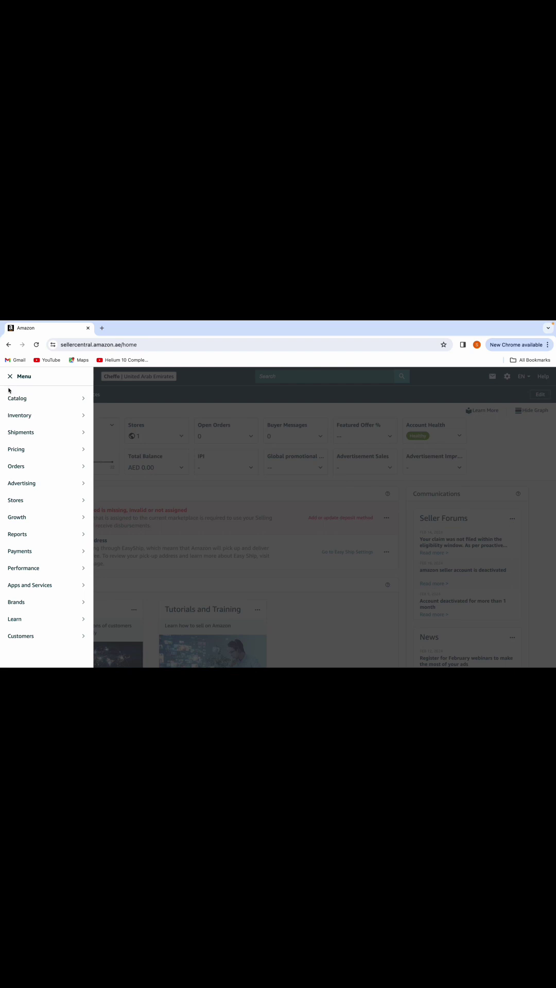
{"action": "mouse_move", "coordinate": [13, 419]}
{"action": "mouse_move", "coordinate": [24, 486]}
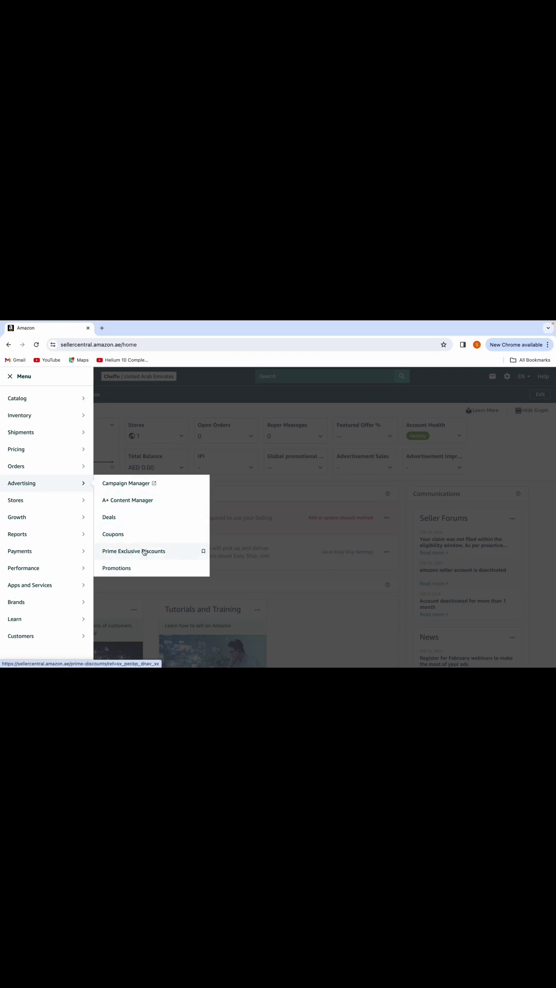
{"action": "left_click", "coordinate": [145, 485]}
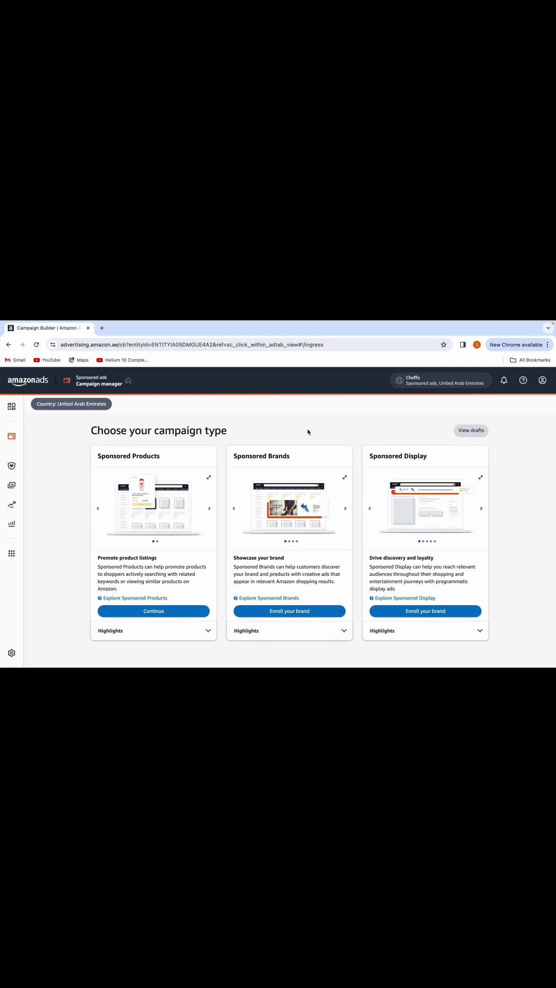
- Choose Sponsored Products as the campaign type and continue to the new campaign setup
{"action": "scroll", "coordinate": [200, 569], "scroll_direction": "down", "scroll_amount": 2}
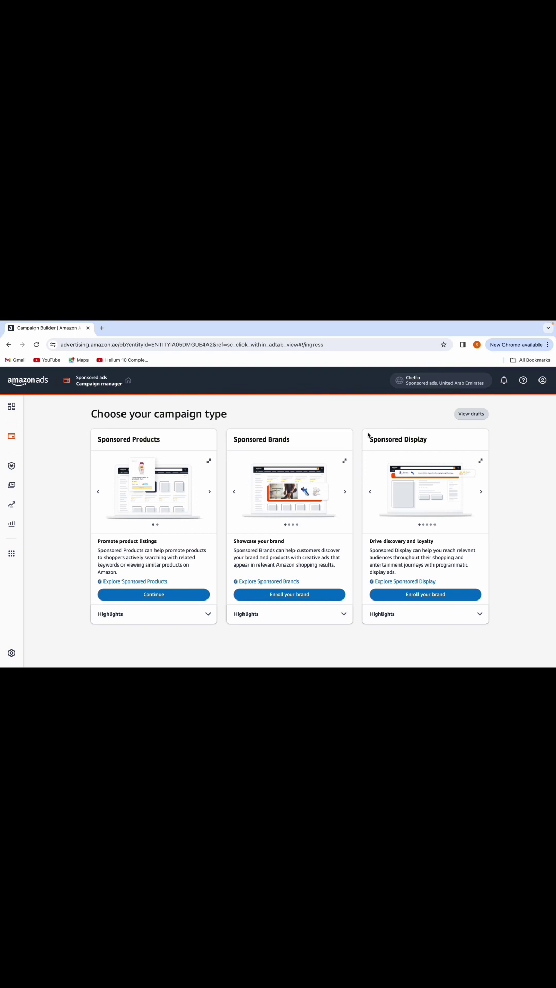
{"action": "scroll", "coordinate": [349, 437], "scroll_direction": "down", "scroll_amount": 1}
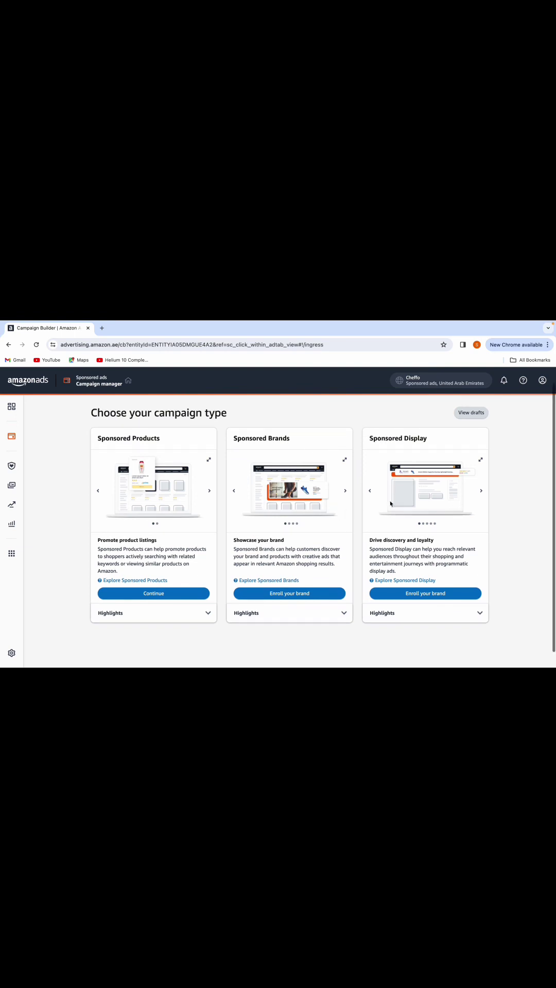
{"action": "scroll", "coordinate": [265, 474], "scroll_direction": "down", "scroll_amount": 1}
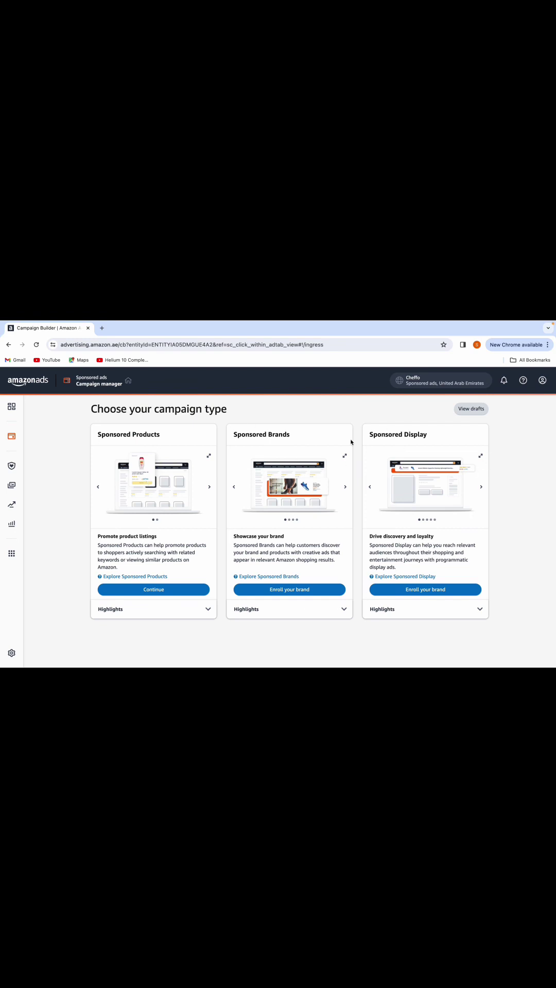
{"action": "left_click", "coordinate": [149, 592]}
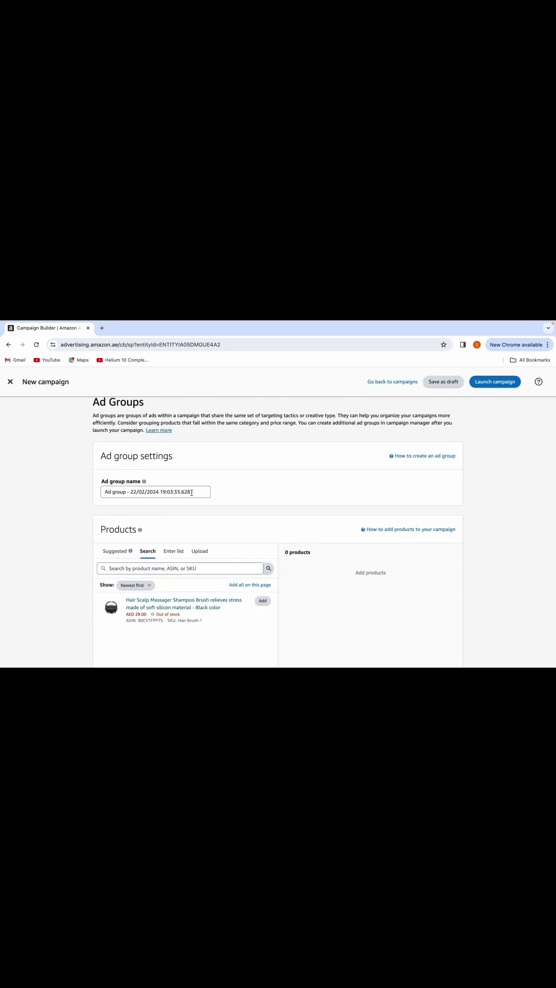
- Rename the ad group to "Ad group 1 - 22/02/2024 19:03:33.628" in the ad group settings
{"action": "left_click_drag", "start_coordinate": [195, 492], "coordinate": [135, 493]}
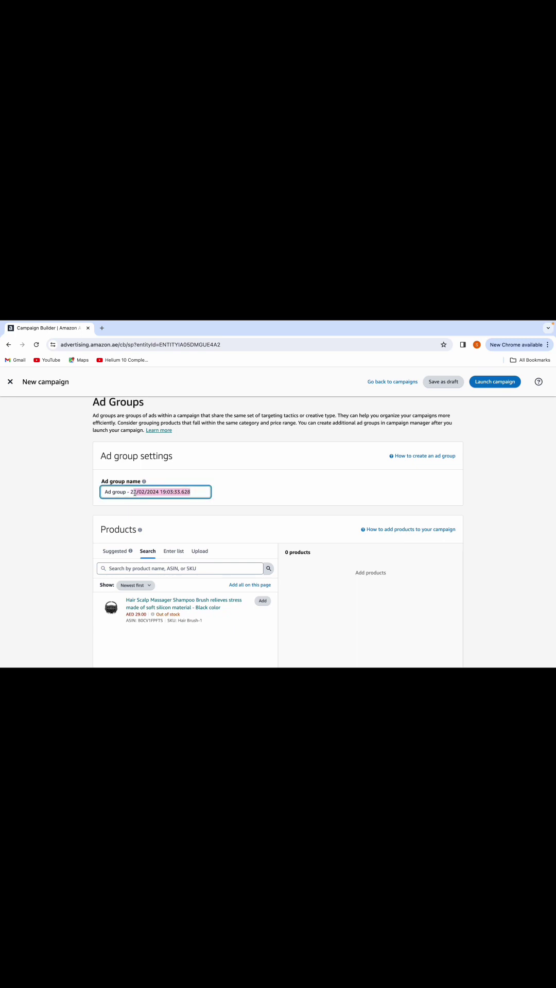
{"action": "left_click", "coordinate": [195, 493]}
{"action": "left_click", "coordinate": [127, 492]}
{"action": "type", "text": "1"}
{"action": "scroll", "coordinate": [277, 501], "scroll_direction": "up", "scroll_amount": 1}
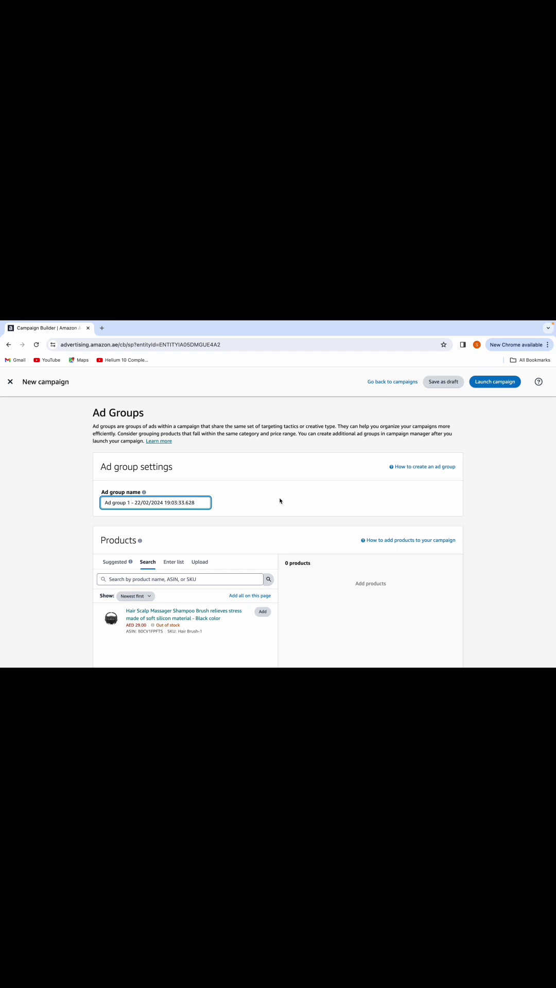
- Add the black Hair Scalp Massager Shampoo Brush to the ad group's advertised products
{"action": "scroll", "coordinate": [282, 497], "scroll_direction": "down", "scroll_amount": 2}
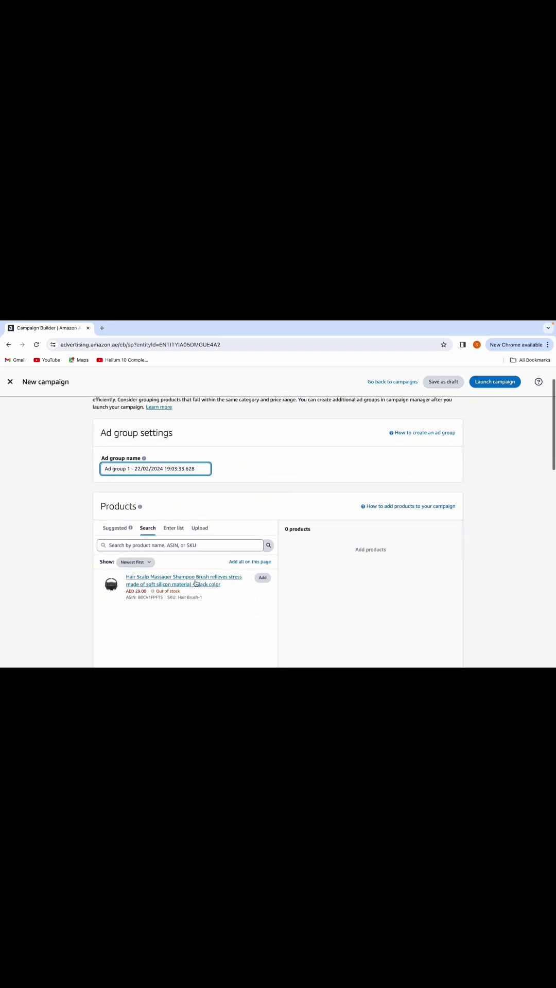
{"action": "scroll", "coordinate": [203, 472], "scroll_direction": "down", "scroll_amount": 4}
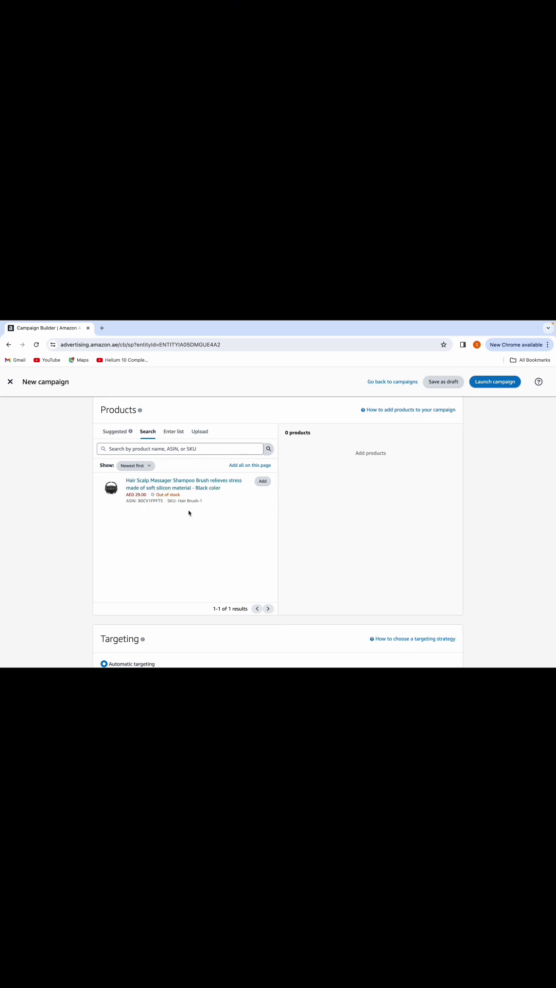
{"action": "scroll", "coordinate": [189, 513], "scroll_direction": "up", "scroll_amount": 1}
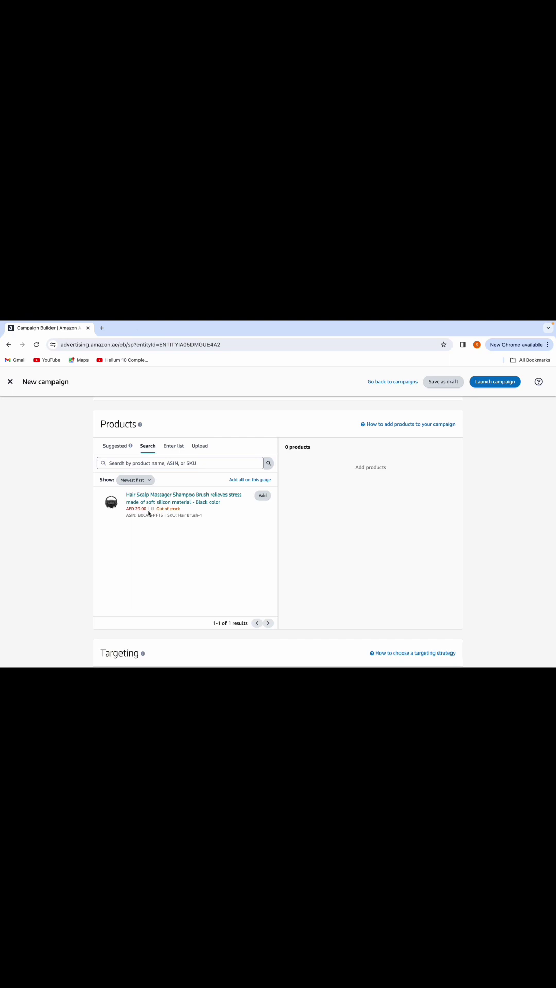
{"action": "scroll", "coordinate": [195, 509], "scroll_direction": "up", "scroll_amount": 5}
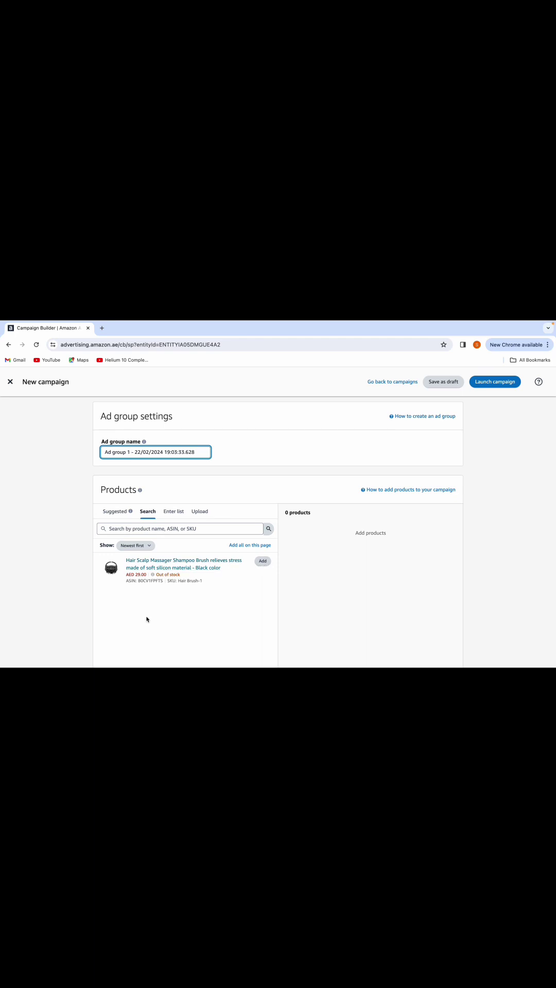
{"action": "scroll", "coordinate": [199, 581], "scroll_direction": "down", "scroll_amount": 3}
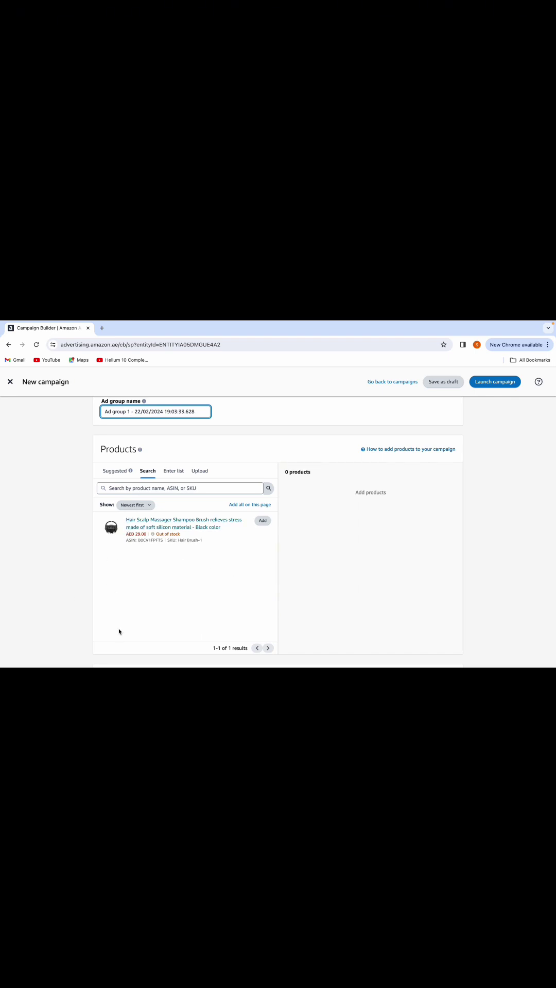
{"action": "scroll", "coordinate": [185, 633], "scroll_direction": "up", "scroll_amount": 3}
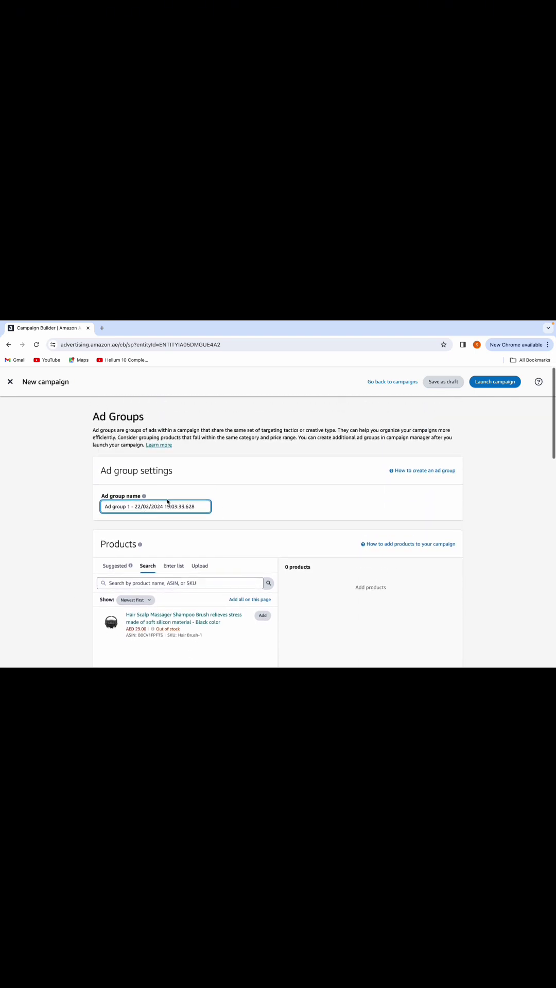
{"action": "scroll", "coordinate": [247, 596], "scroll_direction": "down", "scroll_amount": 1}
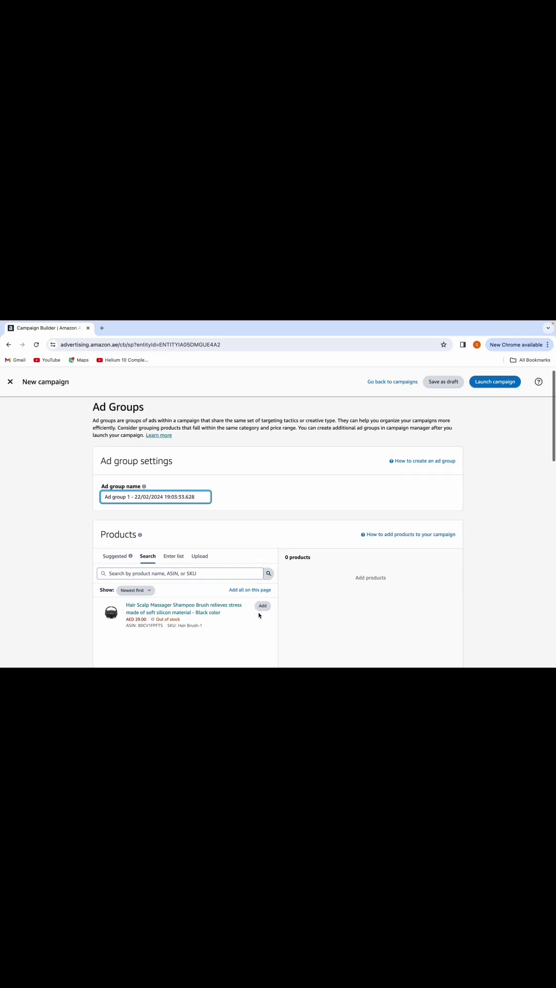
{"action": "left_click", "coordinate": [262, 606]}
{"action": "scroll", "coordinate": [288, 620], "scroll_direction": "down", "scroll_amount": 4}
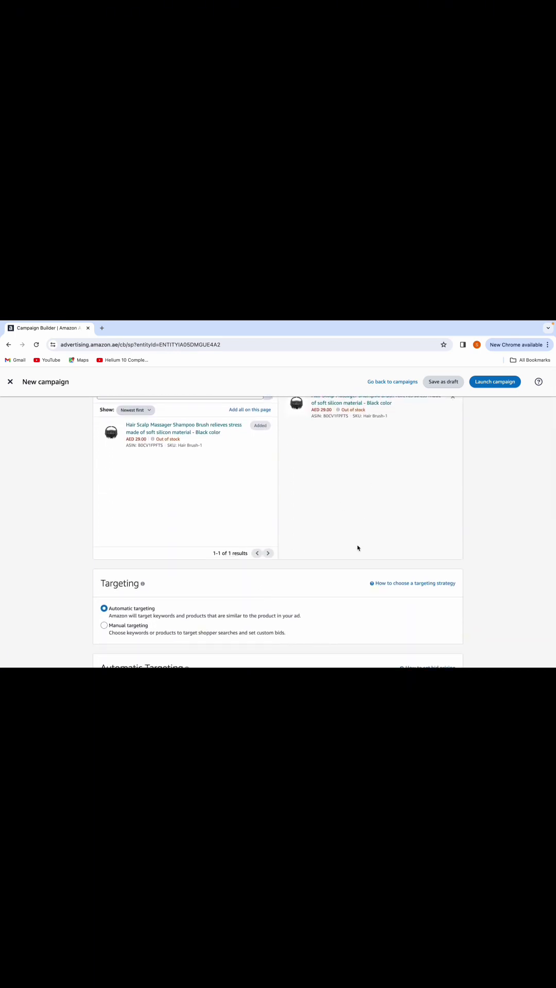
{"action": "scroll", "coordinate": [357, 546], "scroll_direction": "up", "scroll_amount": 1}
{"action": "scroll", "coordinate": [357, 547], "scroll_direction": "up", "scroll_amount": 2}
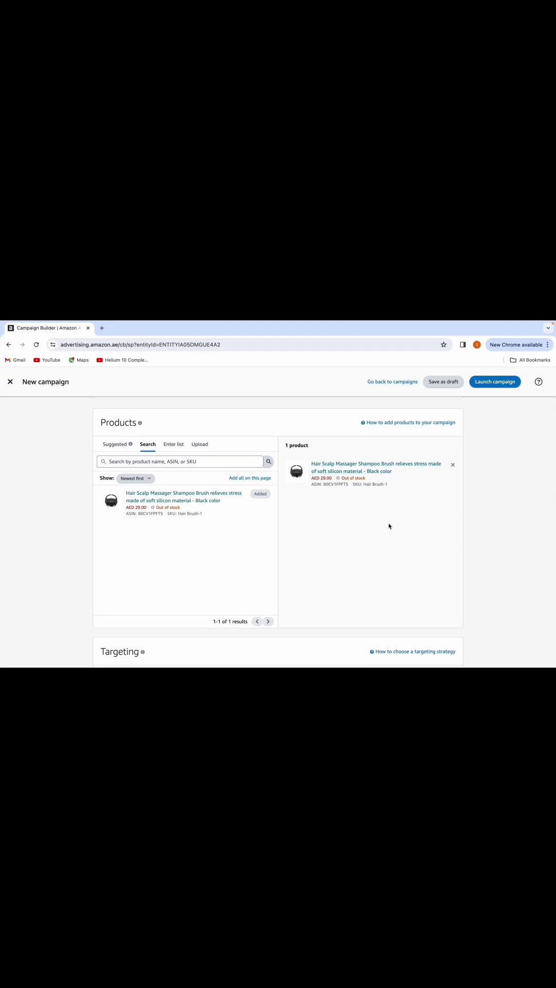
{"action": "scroll", "coordinate": [293, 509], "scroll_direction": "up", "scroll_amount": 2}
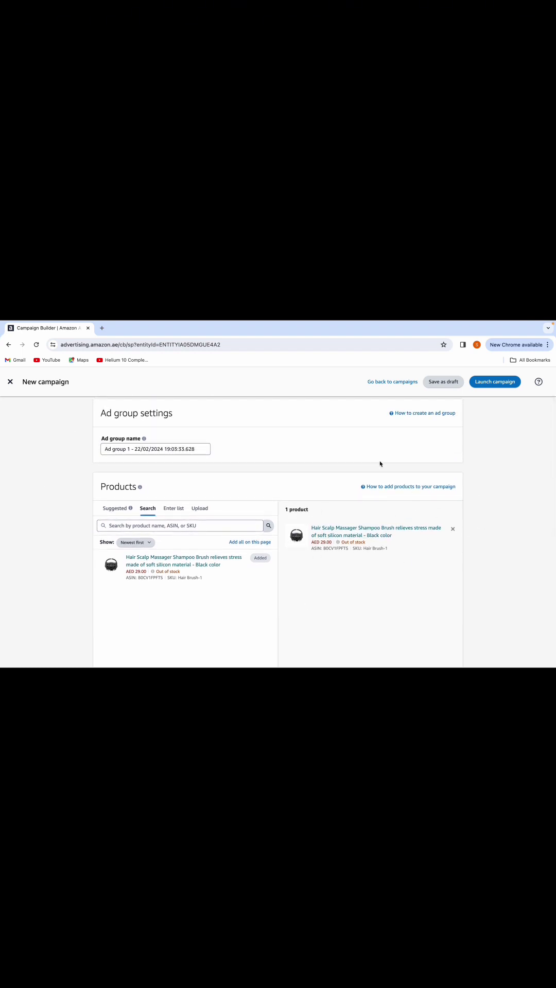
- Set the campaign's targeting to manual targeting and look over the keyword targeting options
{"action": "scroll", "coordinate": [307, 560], "scroll_direction": "down", "scroll_amount": 5}
{"action": "scroll", "coordinate": [308, 559], "scroll_direction": "down", "scroll_amount": 1}
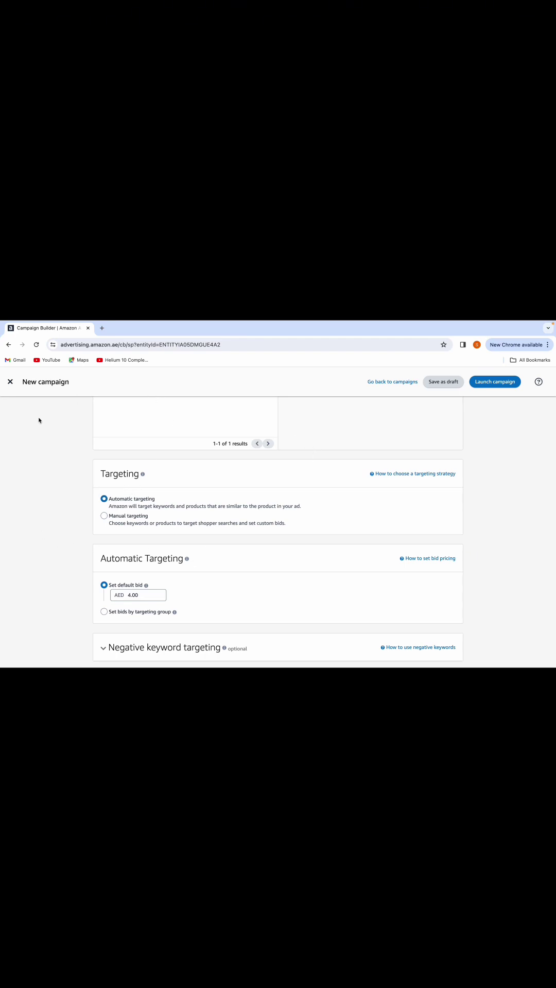
{"action": "scroll", "coordinate": [39, 424], "scroll_direction": "up", "scroll_amount": 3}
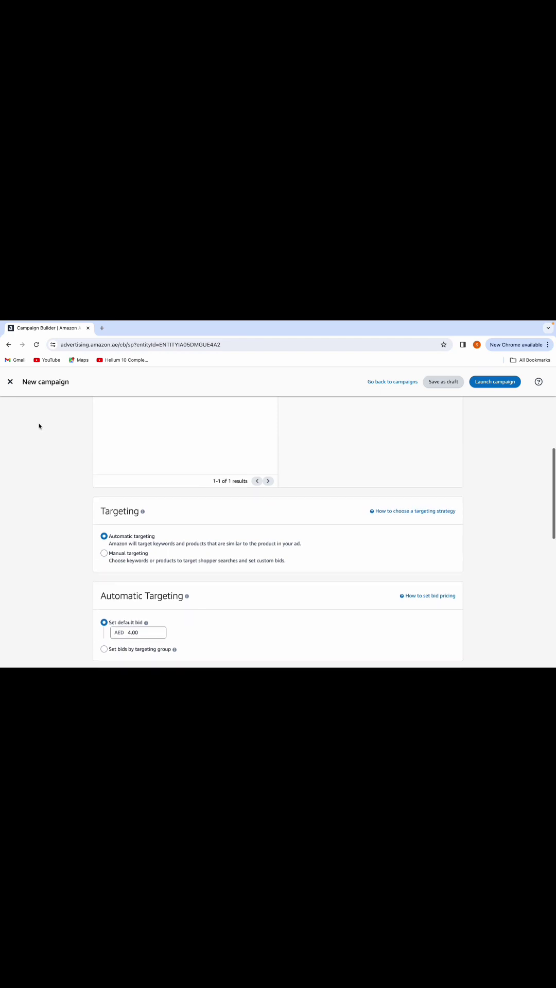
{"action": "mouse_move", "coordinate": [153, 458]}
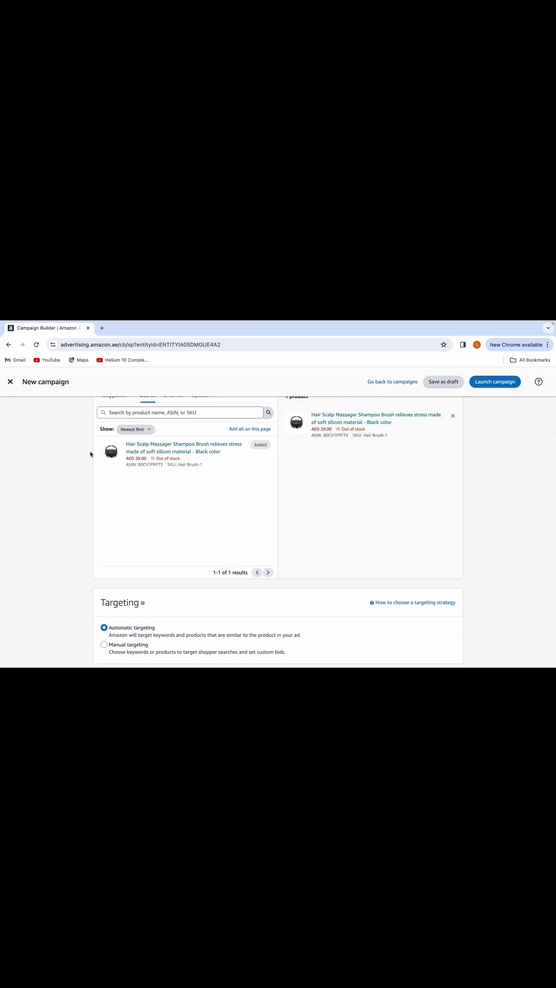
{"action": "scroll", "coordinate": [157, 483], "scroll_direction": "down", "scroll_amount": 1}
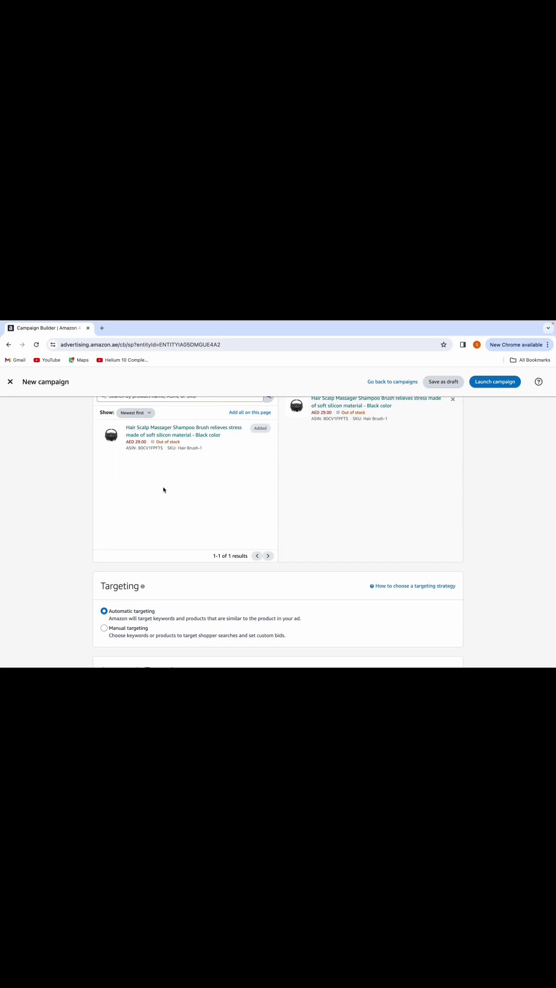
{"action": "scroll", "coordinate": [163, 481], "scroll_direction": "down", "scroll_amount": 5}
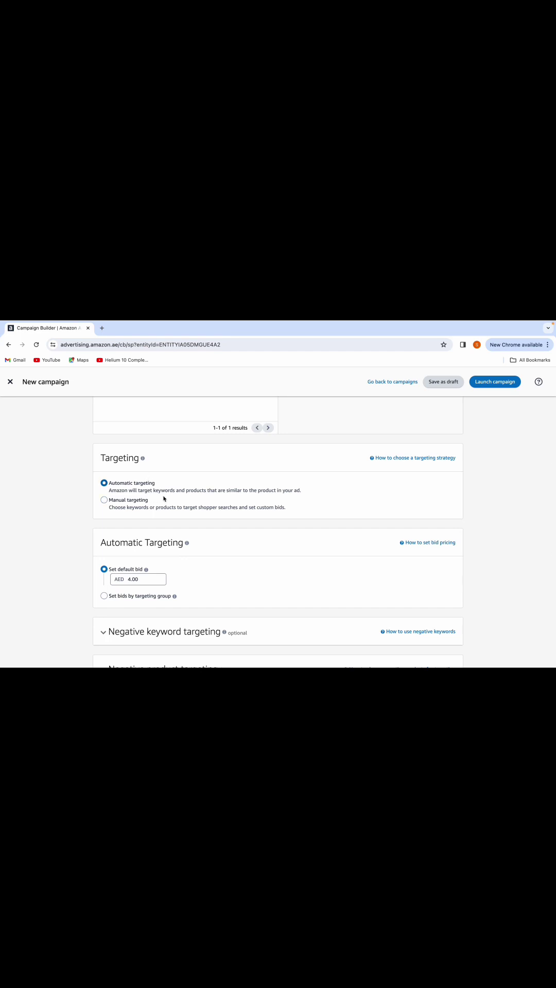
{"action": "scroll", "coordinate": [171, 489], "scroll_direction": "up", "scroll_amount": 3}
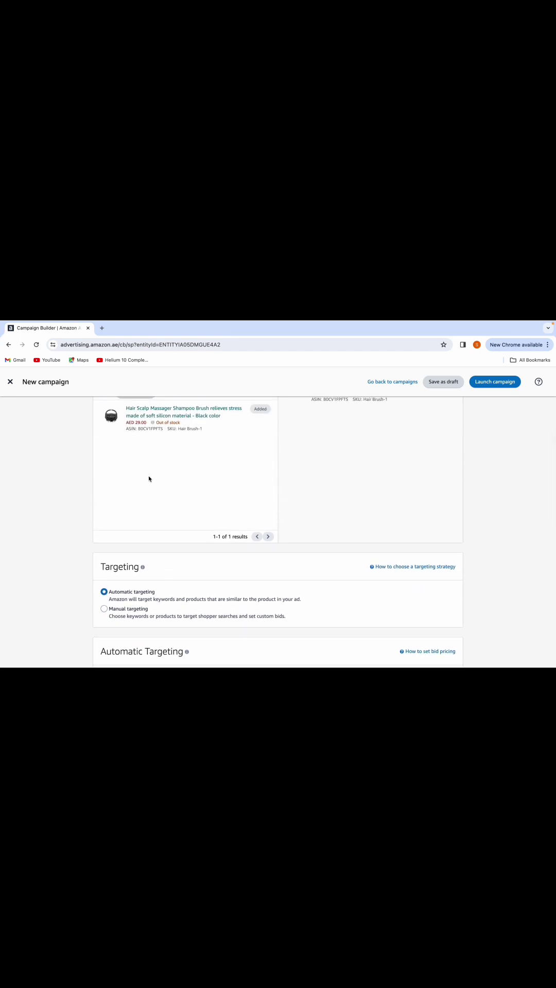
{"action": "scroll", "coordinate": [139, 585], "scroll_direction": "down", "scroll_amount": 1}
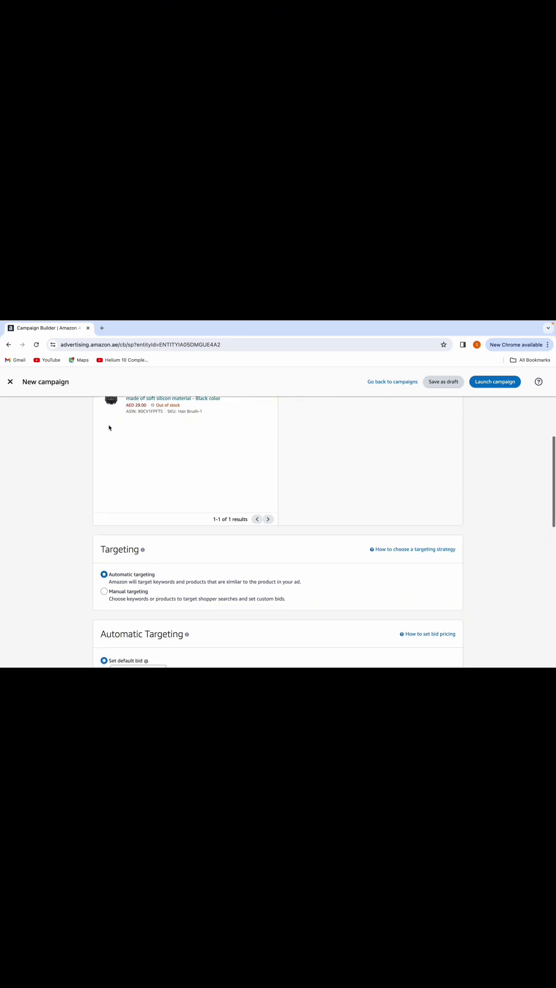
{"action": "scroll", "coordinate": [115, 488], "scroll_direction": "down", "scroll_amount": 2}
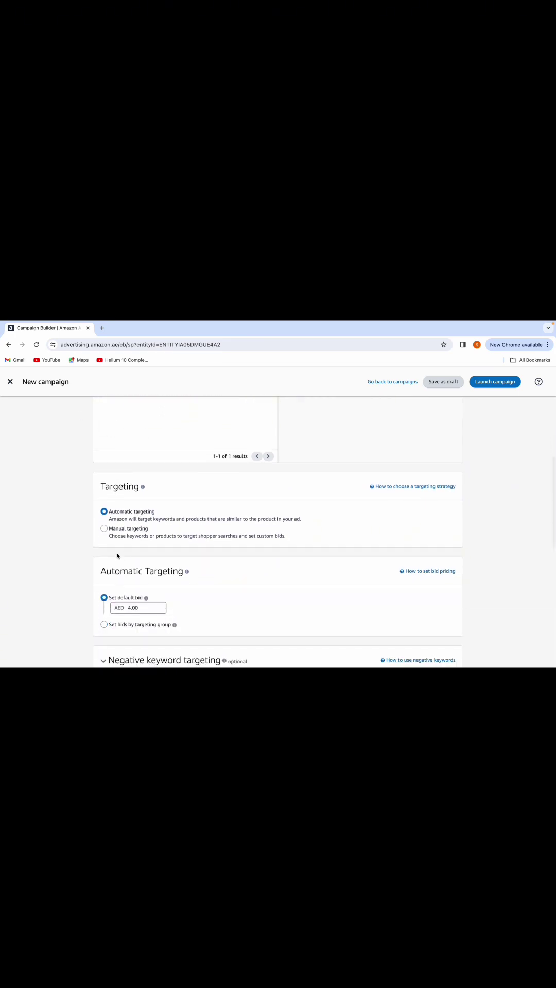
{"action": "left_click", "coordinate": [104, 529]}
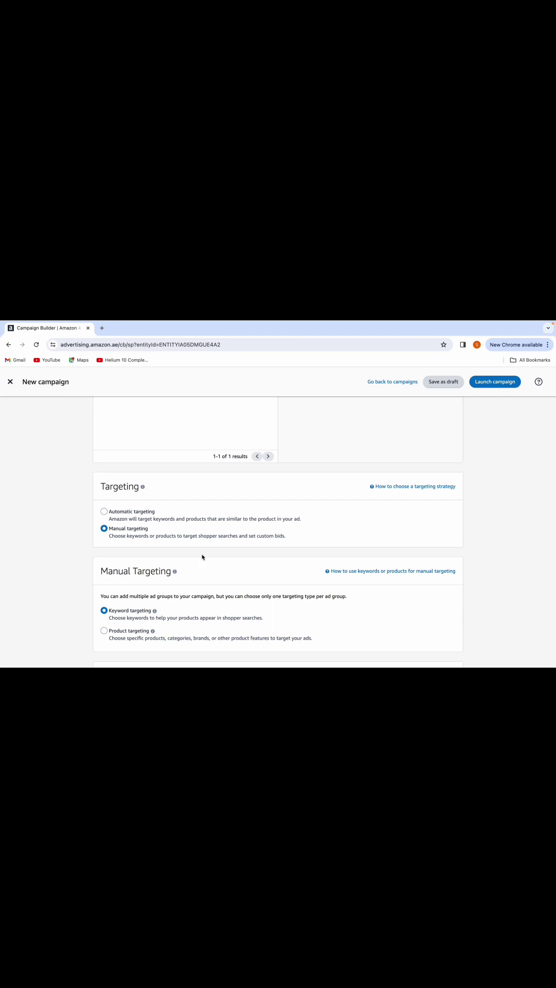
{"action": "scroll", "coordinate": [202, 556], "scroll_direction": "down", "scroll_amount": 1}
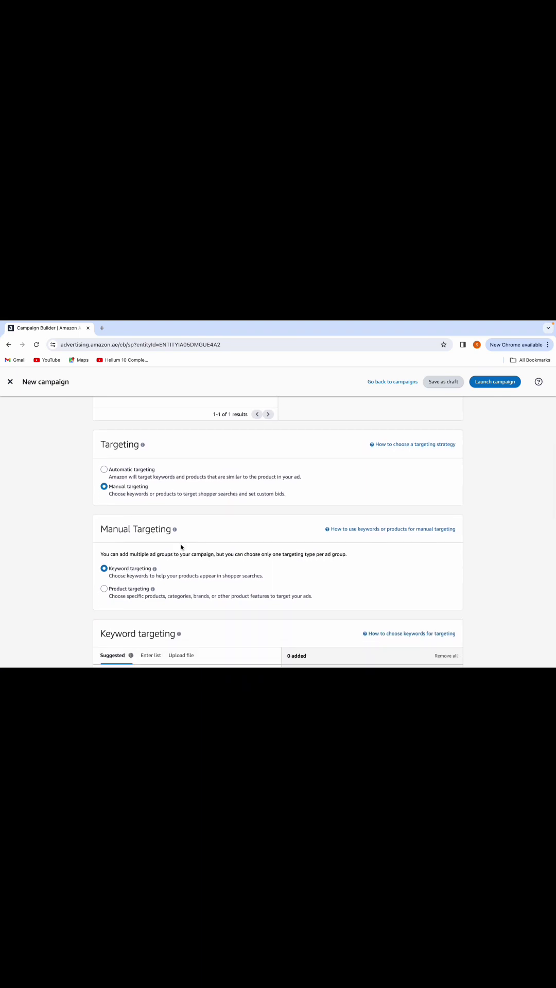
{"action": "scroll", "coordinate": [183, 548], "scroll_direction": "down", "scroll_amount": 3}
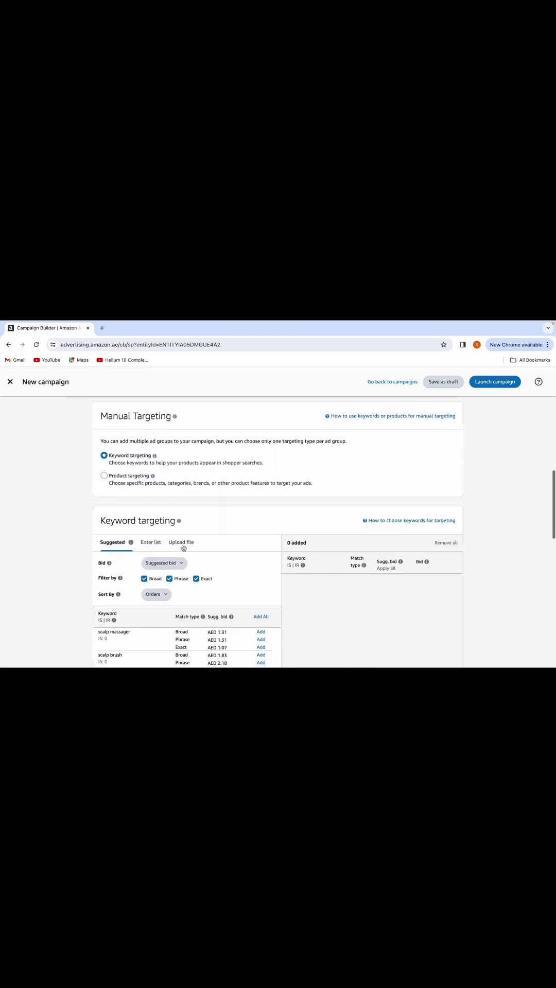
{"action": "scroll", "coordinate": [183, 548], "scroll_direction": "up", "scroll_amount": 3}
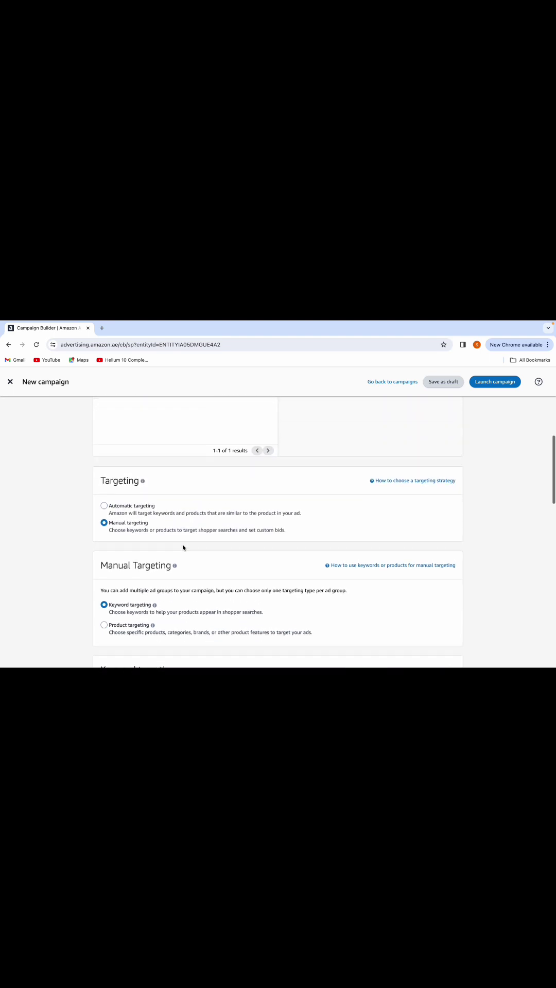
- Switch the campaign to automatic targeting and set the default bid to AED 1.00
{"action": "scroll", "coordinate": [186, 542], "scroll_direction": "down", "scroll_amount": 1}
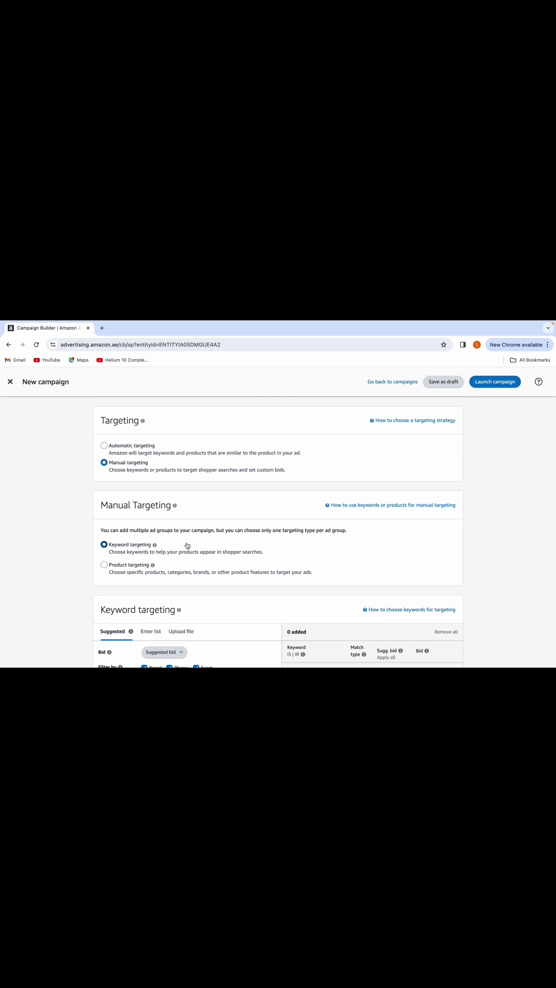
{"action": "left_click", "coordinate": [103, 446]}
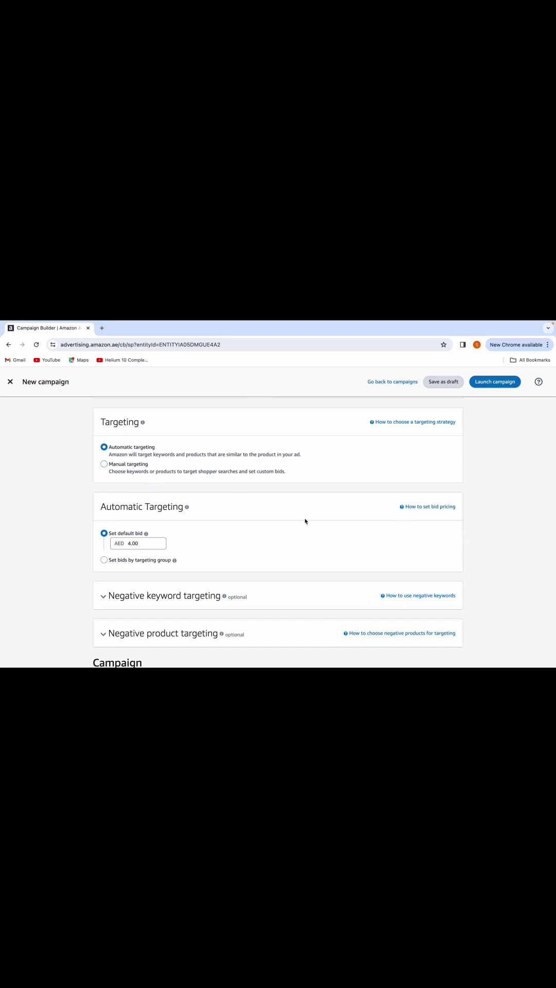
{"action": "scroll", "coordinate": [294, 541], "scroll_direction": "down", "scroll_amount": 3}
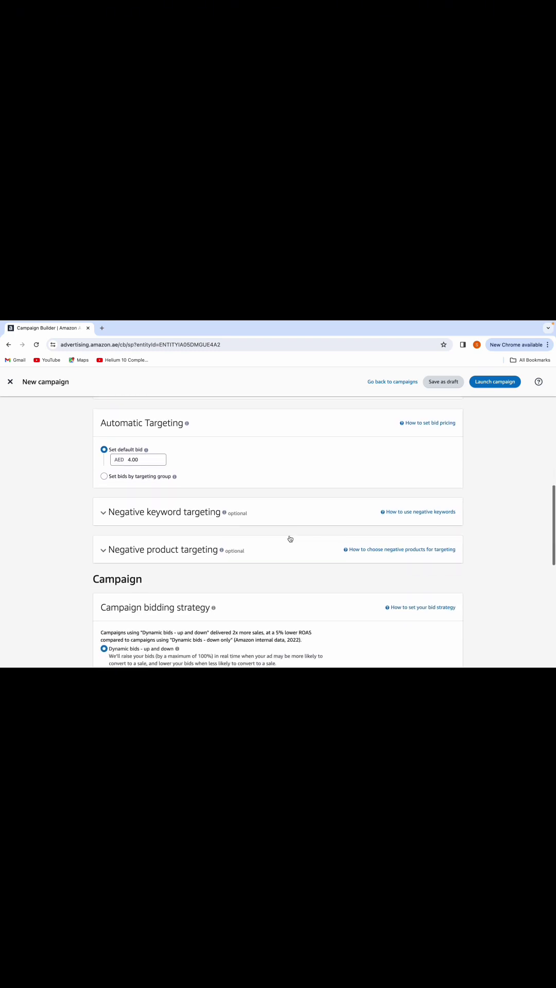
{"action": "scroll", "coordinate": [288, 538], "scroll_direction": "down", "scroll_amount": 1}
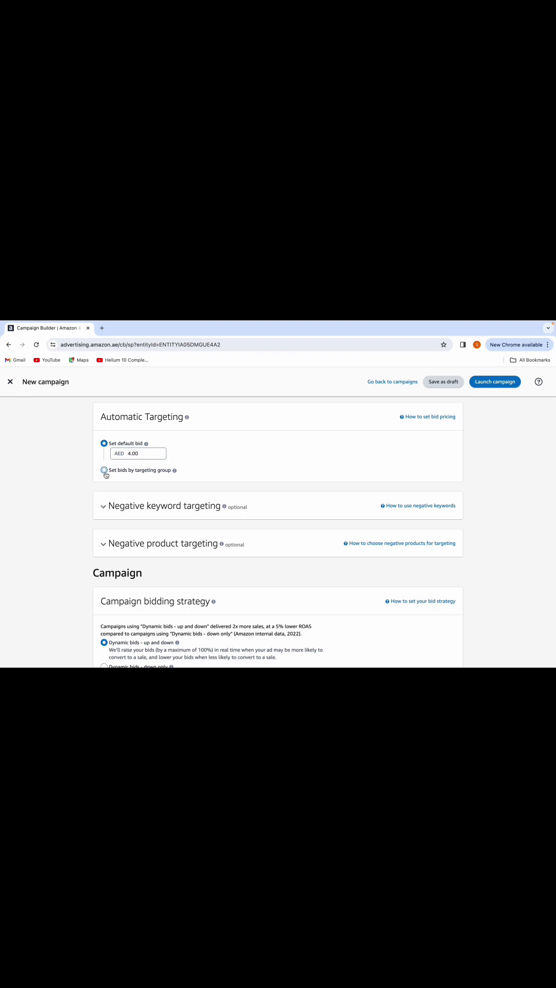
{"action": "left_click", "coordinate": [145, 455]}
{"action": "key", "text": "BackSpace"}
{"action": "key", "text": "BackSpace"}
{"action": "key", "text": "BackSpace"}
{"action": "key", "text": "BackSpace"}
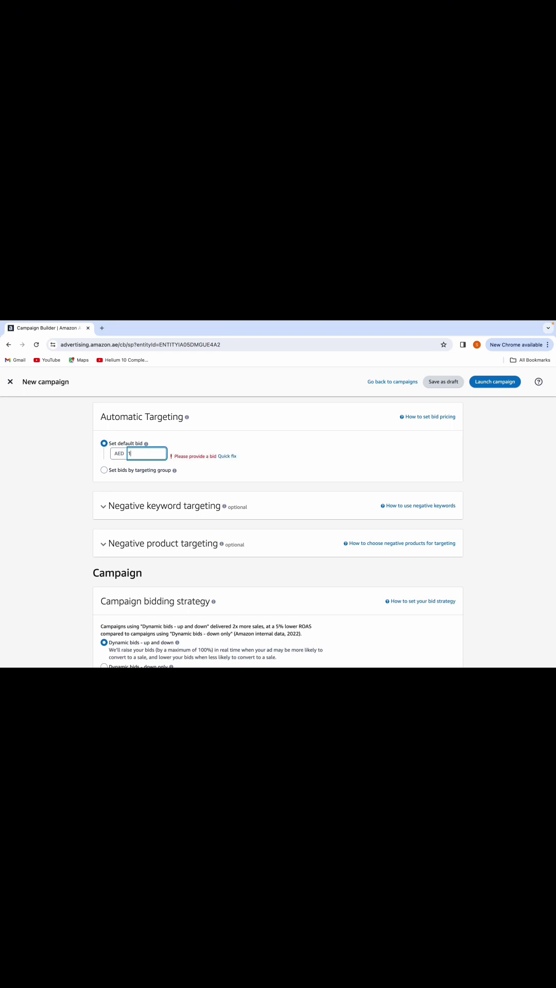
{"action": "type", "text": "1.0"}
- Choose to set bids by targeting group and set the close match bid to AED 1.00
{"action": "left_click", "coordinate": [104, 470]}
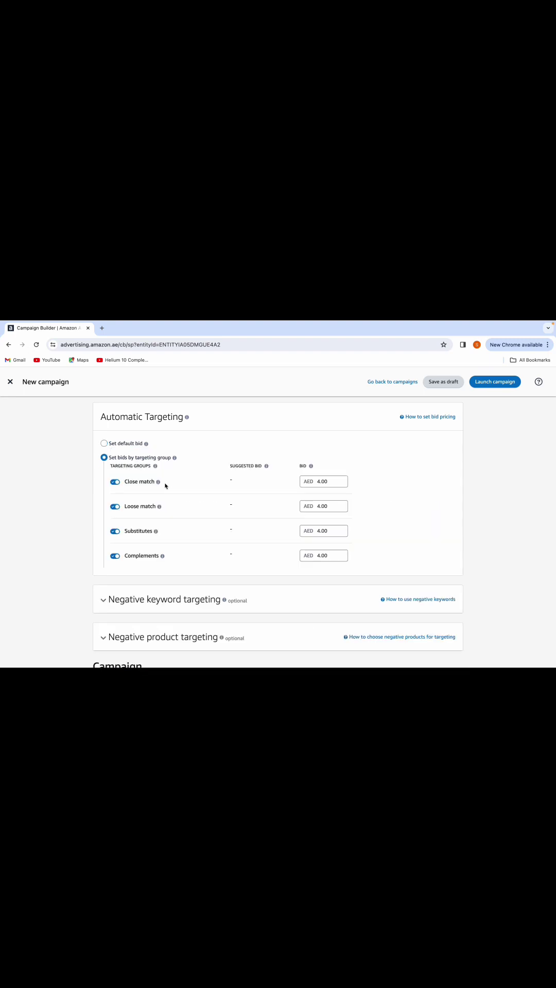
{"action": "left_click", "coordinate": [104, 444]}
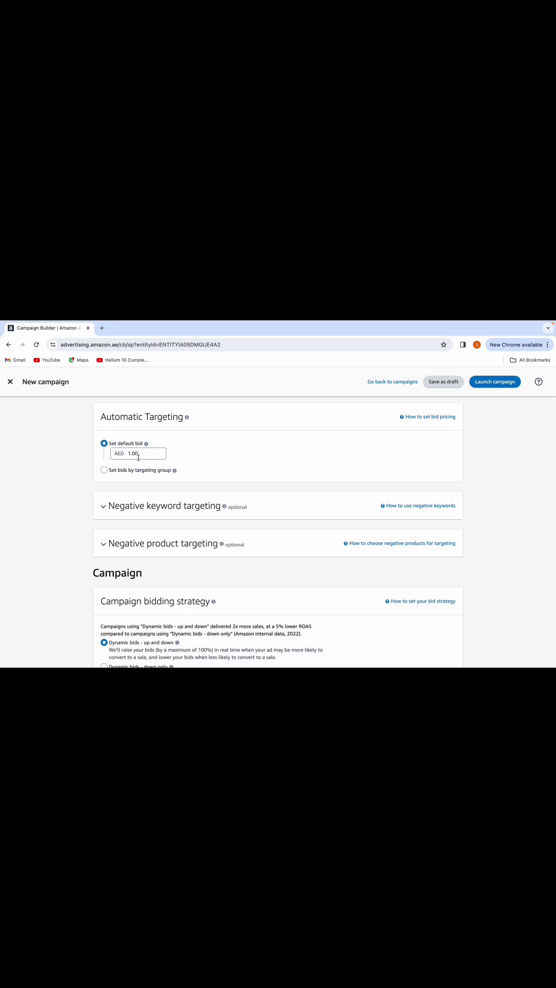
{"action": "left_click", "coordinate": [104, 470]}
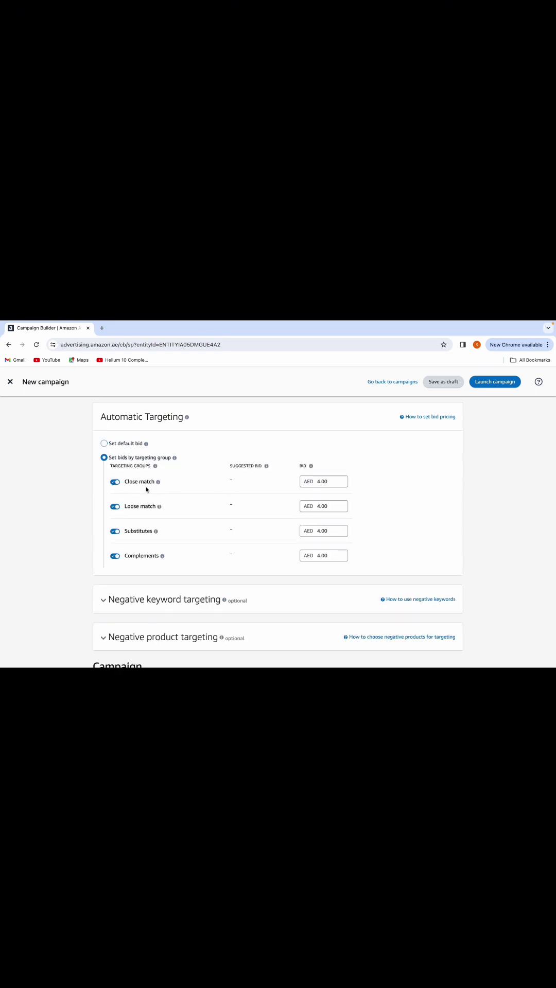
{"action": "left_click", "coordinate": [332, 484]}
{"action": "key", "text": "BackSpace"}
{"action": "key", "text": "BackSpace"}
{"action": "key", "text": "BackSpace"}
{"action": "key", "text": "BackSpace"}
{"action": "type", "text": "1"}
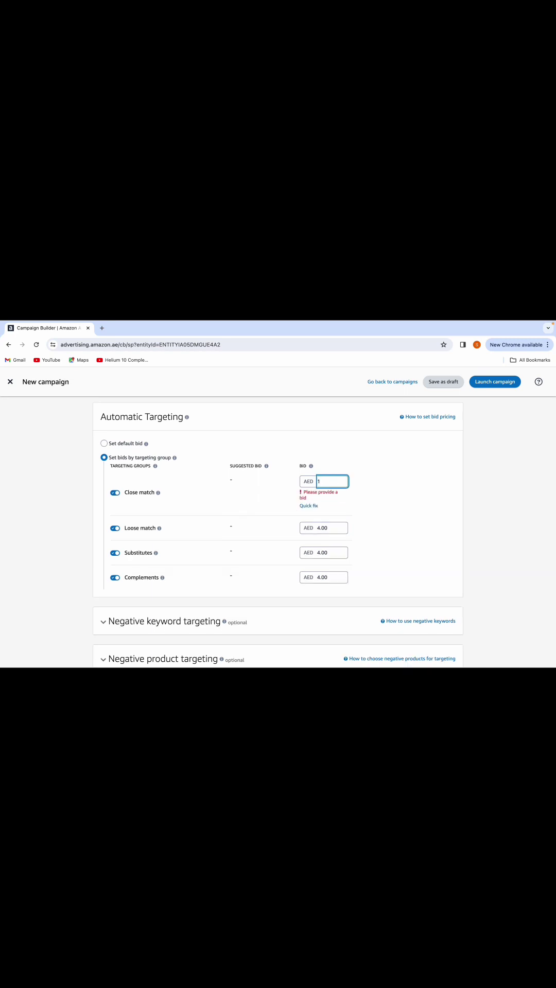
{"action": "type", "text": ".0"}
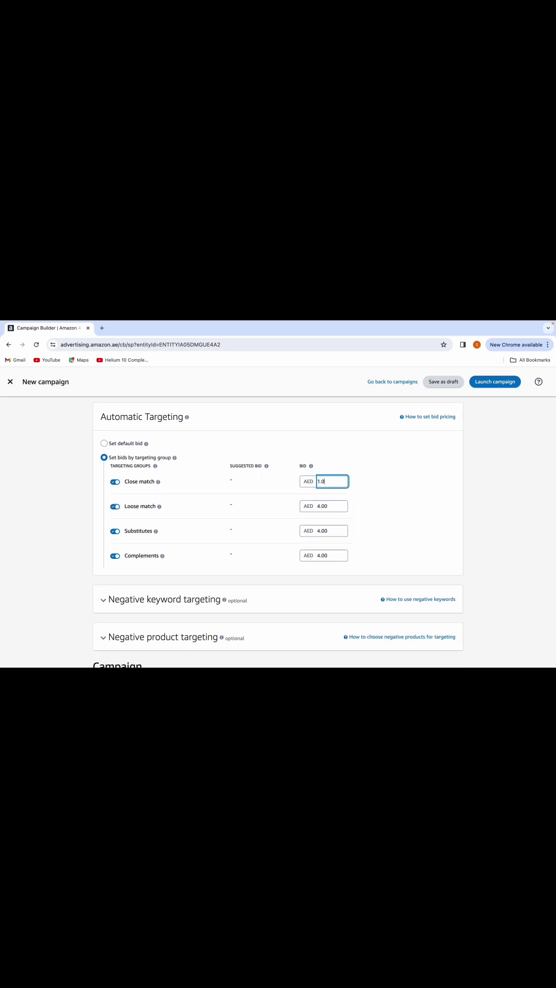
- Set the bid for the loose match targeting group to AED 0.50
{"action": "left_click", "coordinate": [333, 506]}
{"action": "key", "text": "BackSpace"}
{"action": "key", "text": "BackSpace"}
{"action": "key", "text": "BackSpace"}
{"action": "key", "text": "BackSpace"}
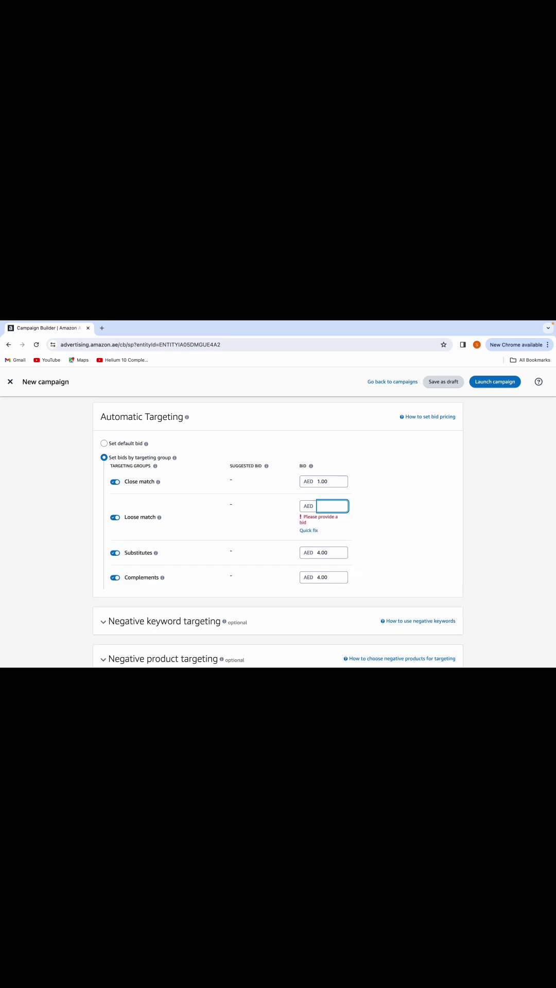
{"action": "type", "text": "0.50"}
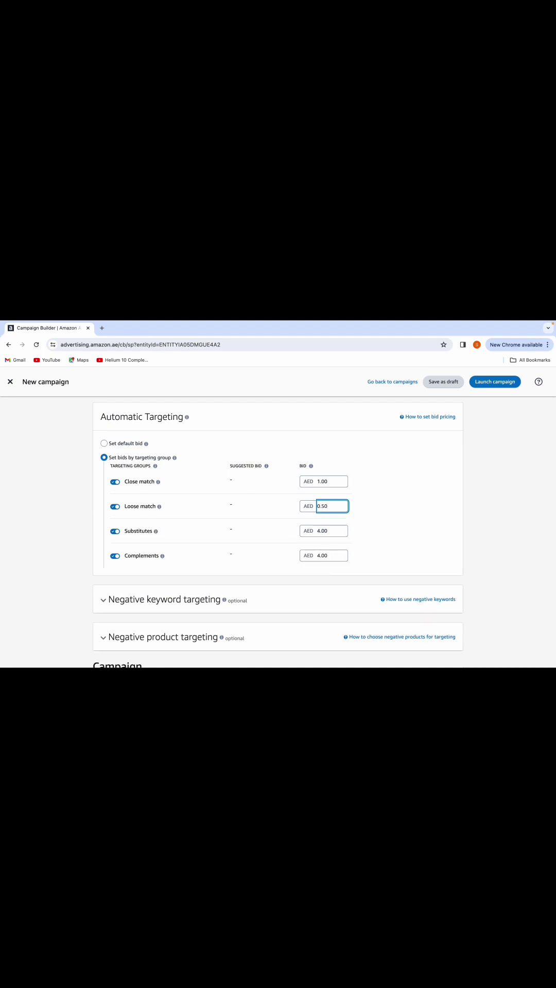
- Set the bid for the substitutes targeting group to AED 0.20
{"action": "left_click", "coordinate": [331, 531]}
{"action": "key", "text": "BackSpace"}
{"action": "key", "text": "BackSpace"}
{"action": "key", "text": "BackSpace"}
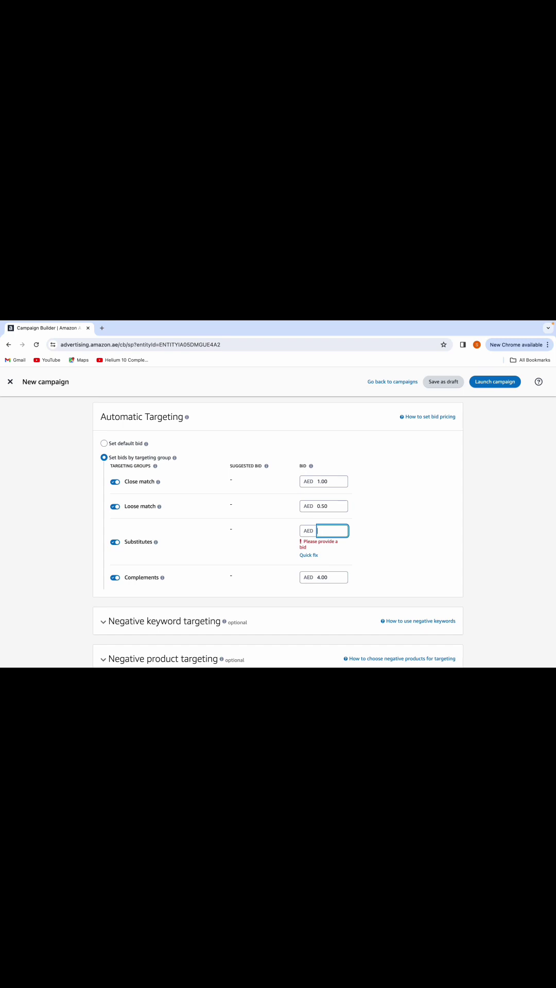
{"action": "type", "text": "0.20"}
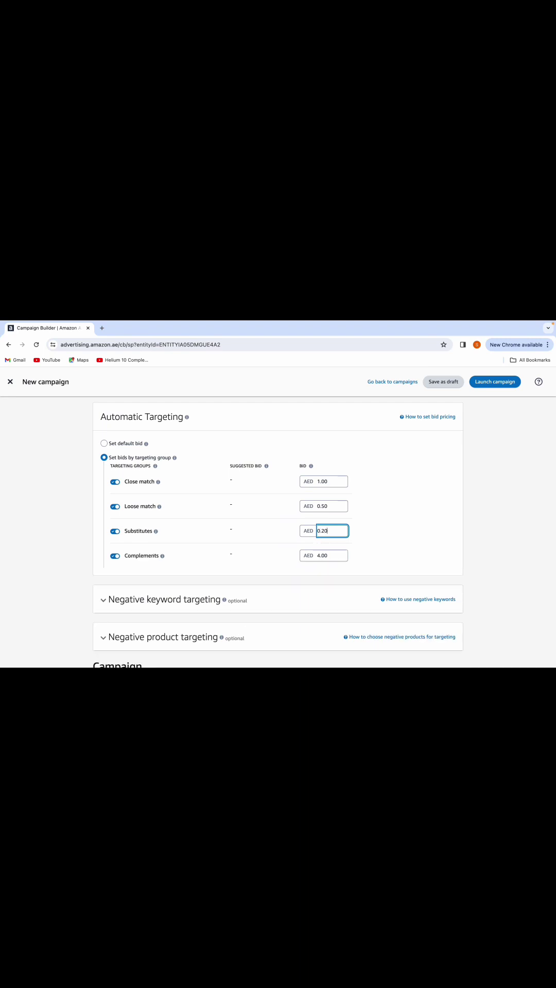
- Set the bid for the complements targeting group to AED 0.20
{"action": "left_click", "coordinate": [330, 557]}
{"action": "key", "text": "BackSpace"}
{"action": "key", "text": "BackSpace"}
{"action": "key", "text": "BackSpace"}
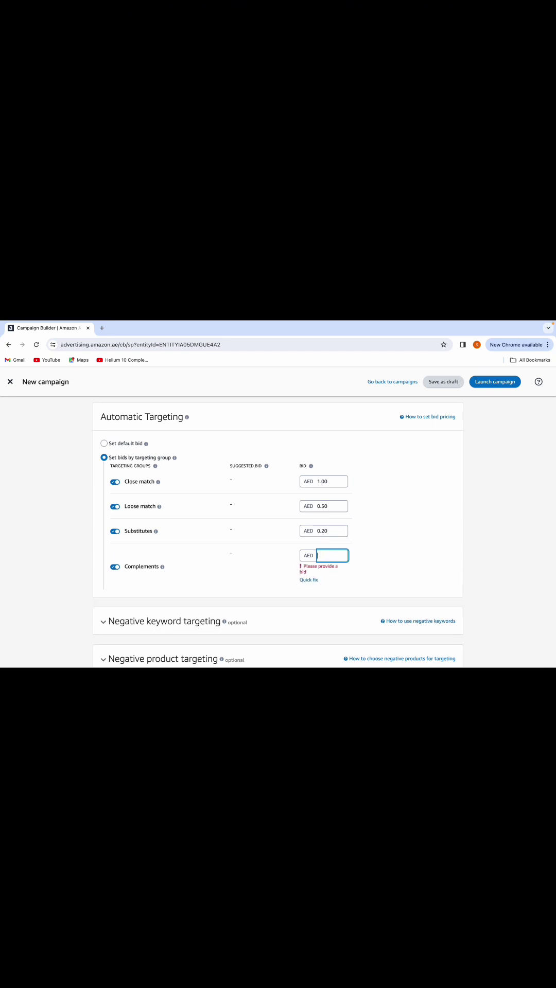
{"action": "type", "text": ".20"}
{"action": "left_click", "coordinate": [383, 526]}
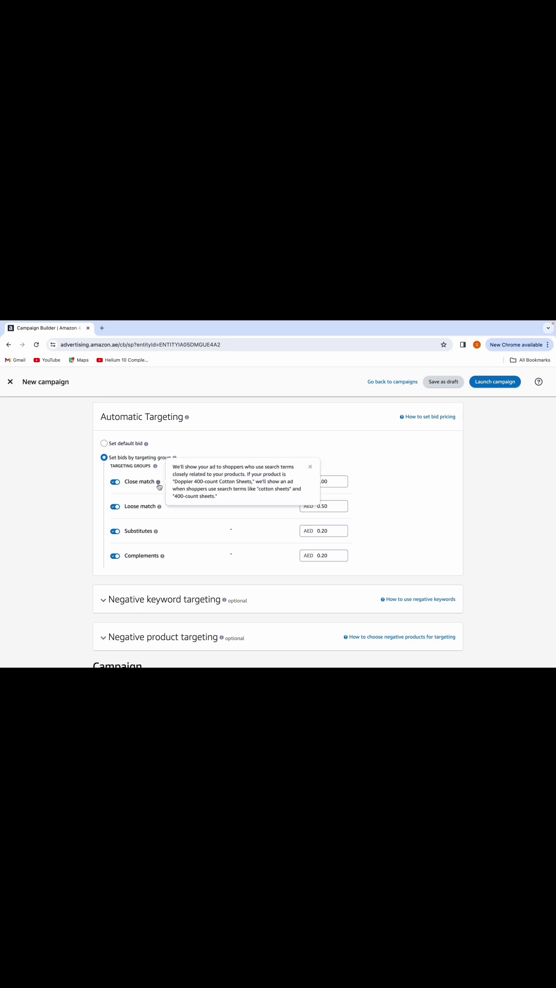
- Read the targeting group explanations and review the ad group's advertised product together with its automatic targeting bids
{"action": "mouse_move", "coordinate": [126, 484]}
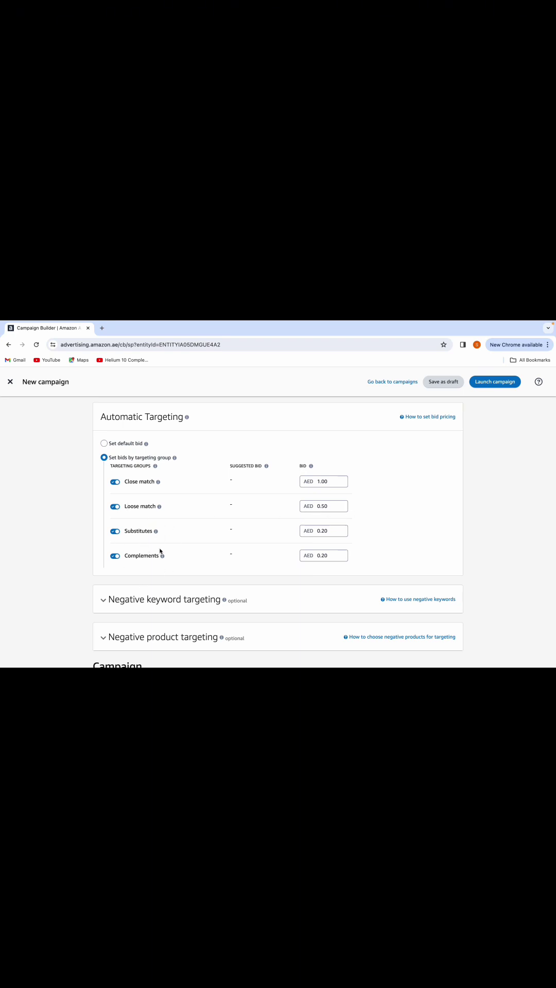
{"action": "mouse_move", "coordinate": [156, 532]}
{"action": "scroll", "coordinate": [322, 550], "scroll_direction": "up", "scroll_amount": 1}
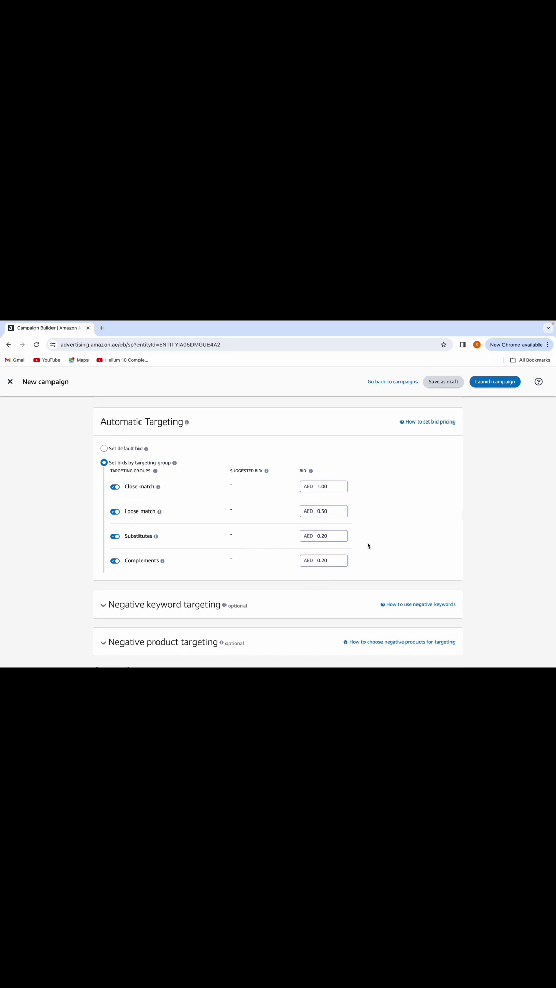
{"action": "scroll", "coordinate": [369, 540], "scroll_direction": "up", "scroll_amount": 1}
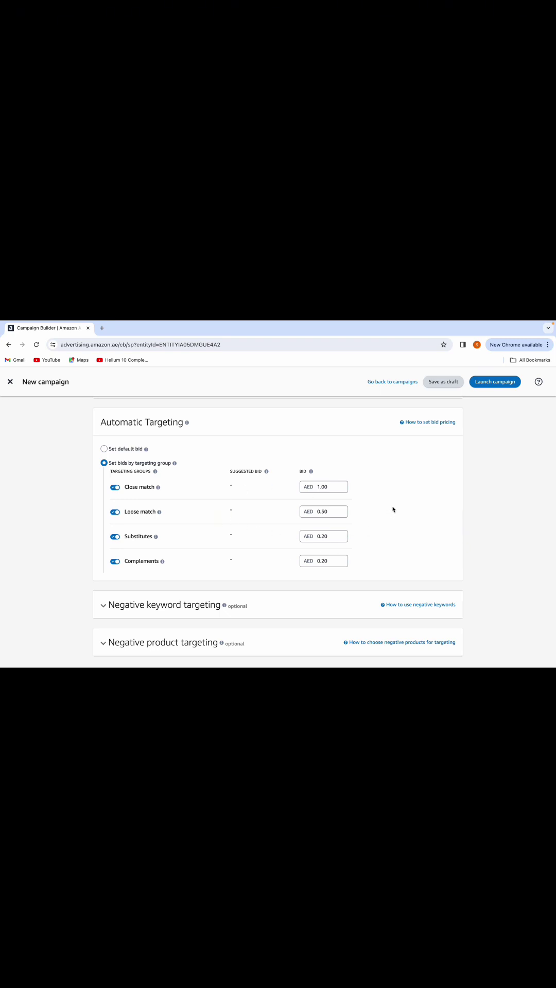
{"action": "scroll", "coordinate": [392, 510], "scroll_direction": "up", "scroll_amount": 6}
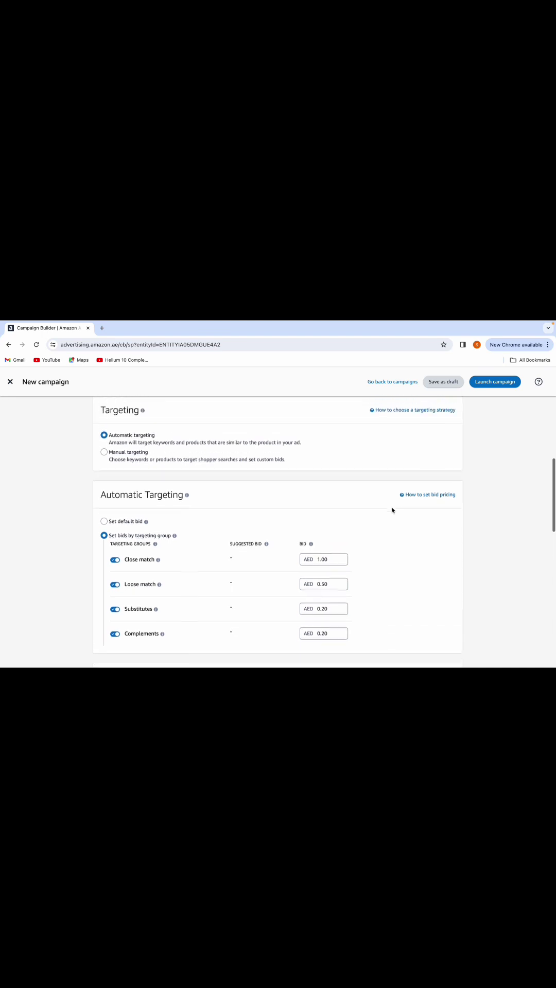
{"action": "scroll", "coordinate": [392, 510], "scroll_direction": "up", "scroll_amount": 2}
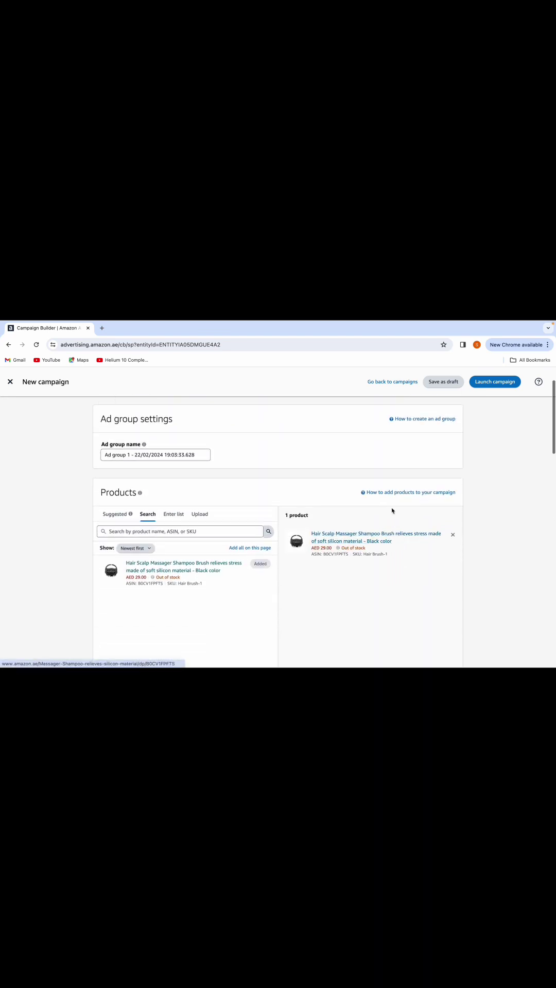
{"action": "scroll", "coordinate": [392, 510], "scroll_direction": "down", "scroll_amount": 4}
{"action": "scroll", "coordinate": [374, 544], "scroll_direction": "down", "scroll_amount": 4}
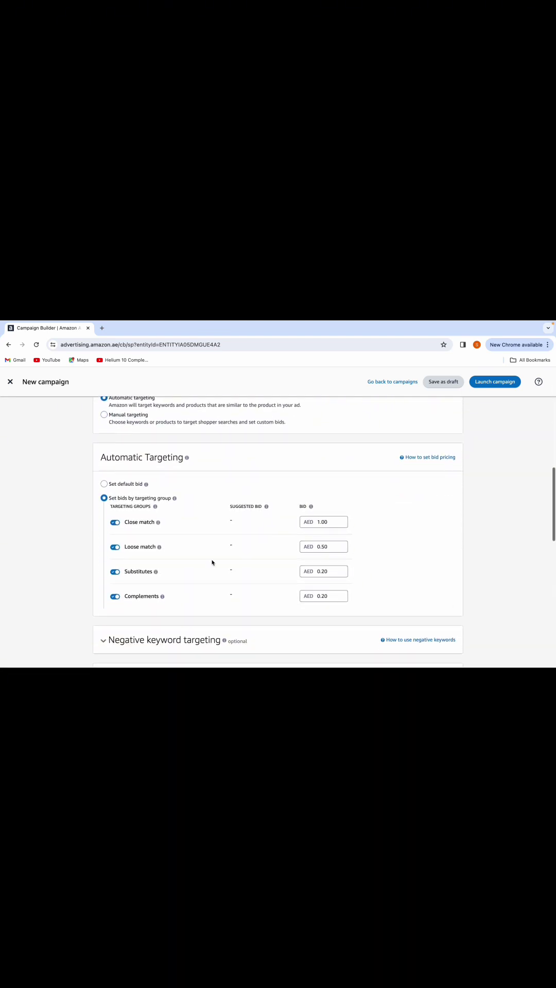
{"action": "scroll", "coordinate": [344, 590], "scroll_direction": "down", "scroll_amount": 1}
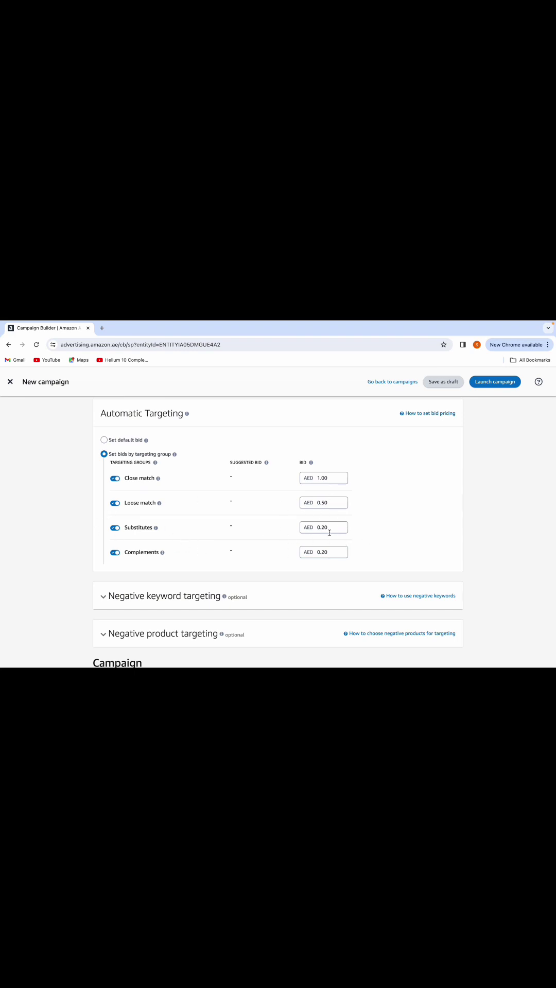
{"action": "scroll", "coordinate": [261, 554], "scroll_direction": "up", "scroll_amount": 2}
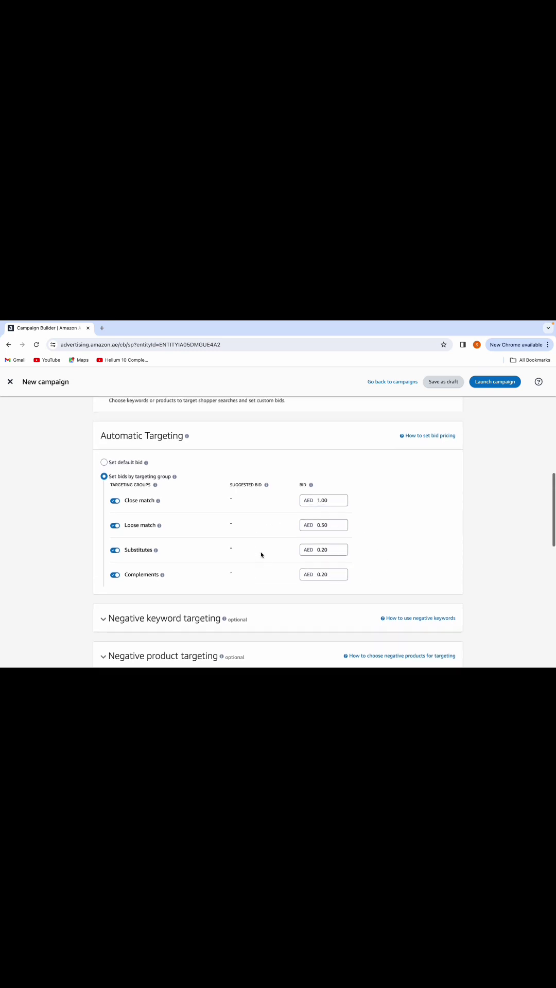
- Expand negative keyword targeting and add "hair brush" as a negative exact keyword
{"action": "scroll", "coordinate": [261, 555], "scroll_direction": "down", "scroll_amount": 5}
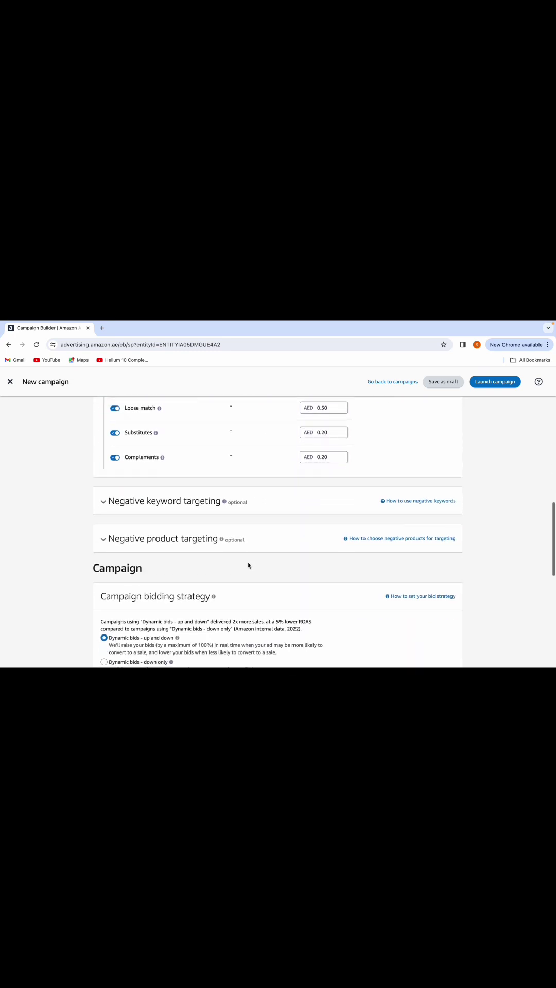
{"action": "scroll", "coordinate": [247, 537], "scroll_direction": "down", "scroll_amount": 1}
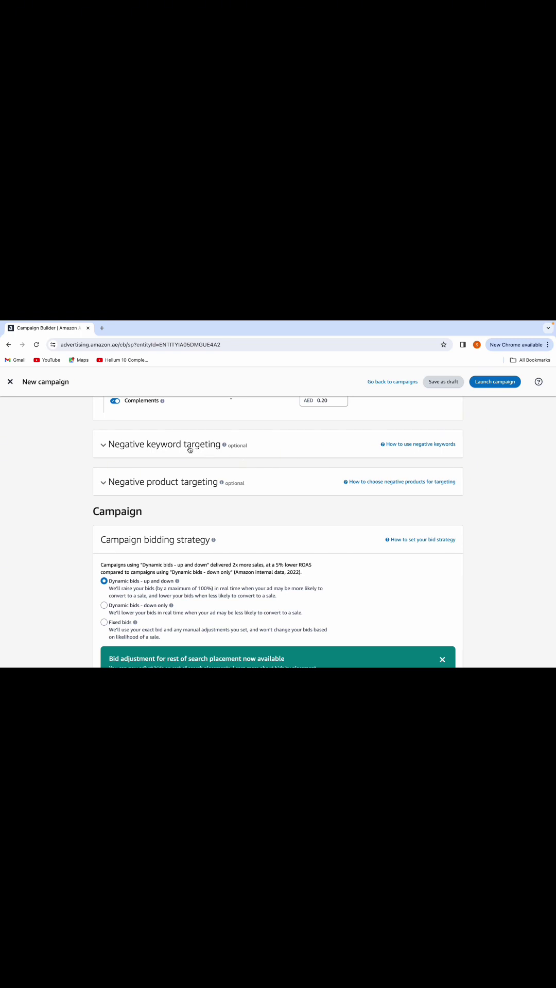
{"action": "left_click", "coordinate": [152, 450]}
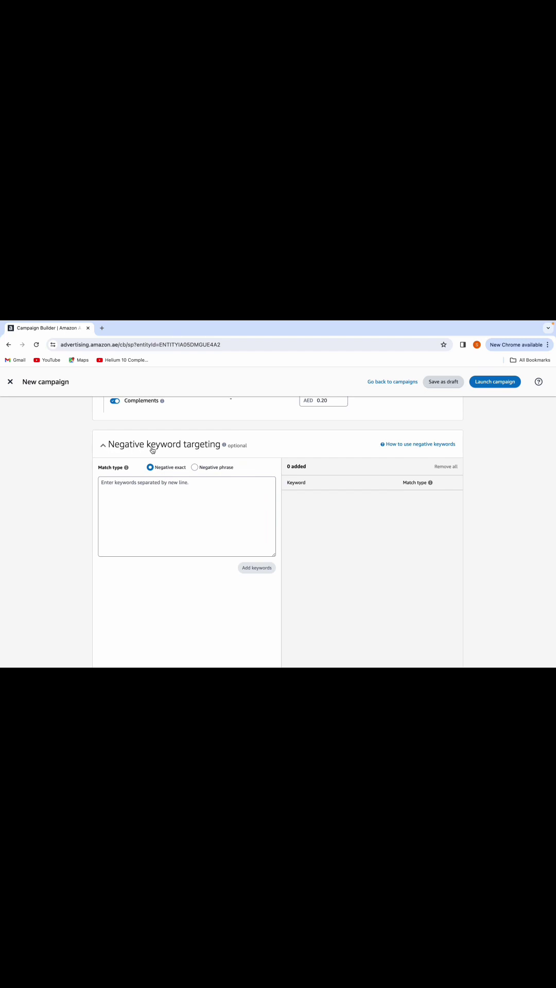
{"action": "left_click", "coordinate": [199, 449]}
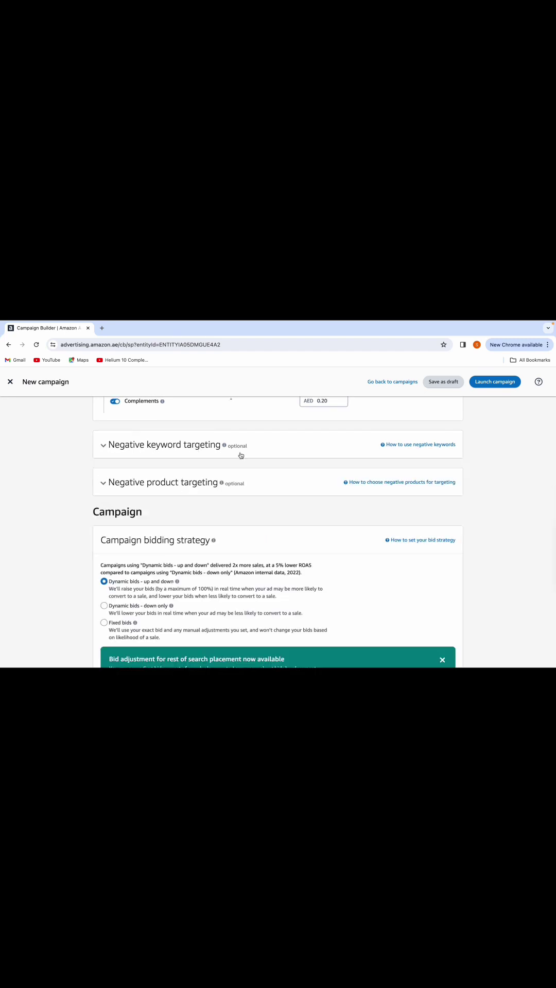
{"action": "left_click", "coordinate": [176, 452]}
{"action": "left_click", "coordinate": [173, 488]}
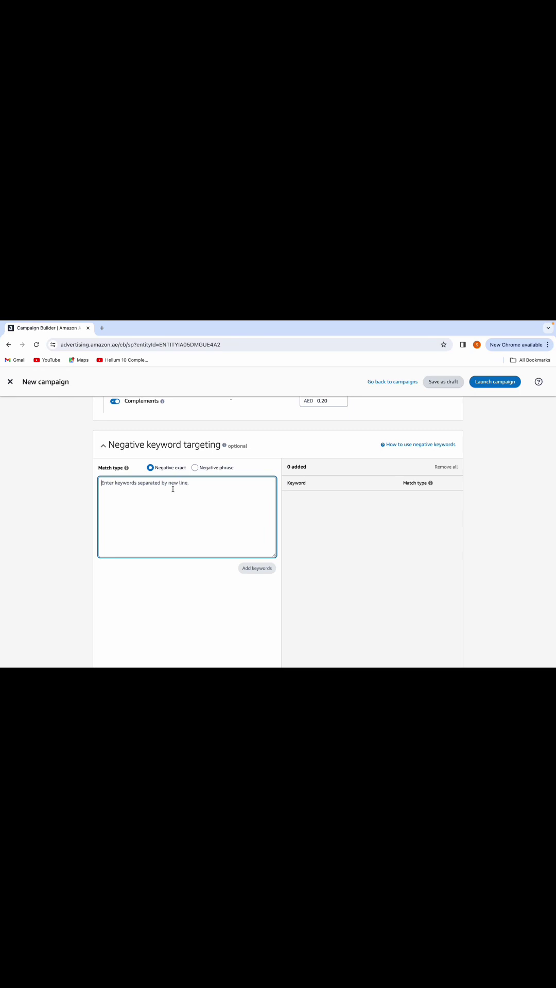
{"action": "type", "text": "hair brush"}
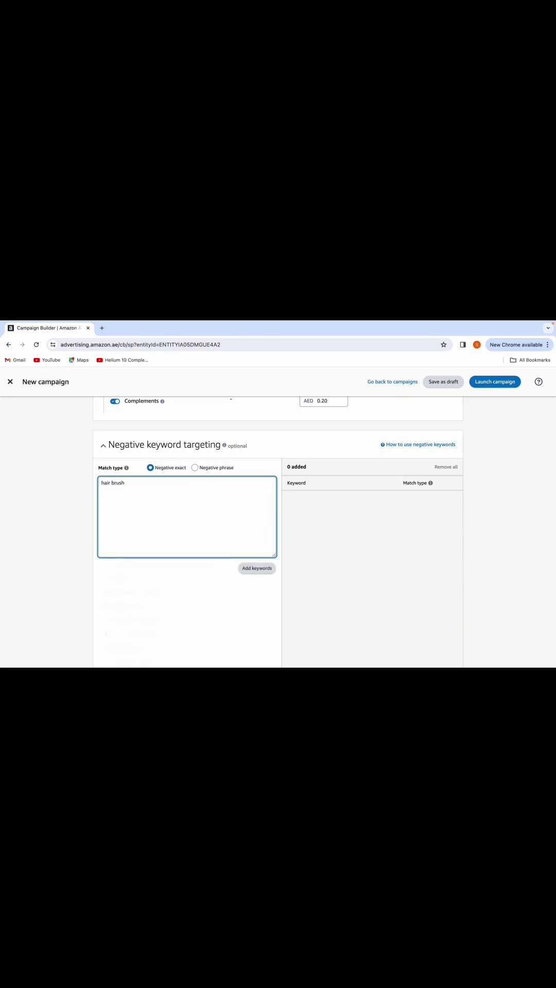
{"action": "scroll", "coordinate": [159, 489], "scroll_direction": "down", "scroll_amount": 1}
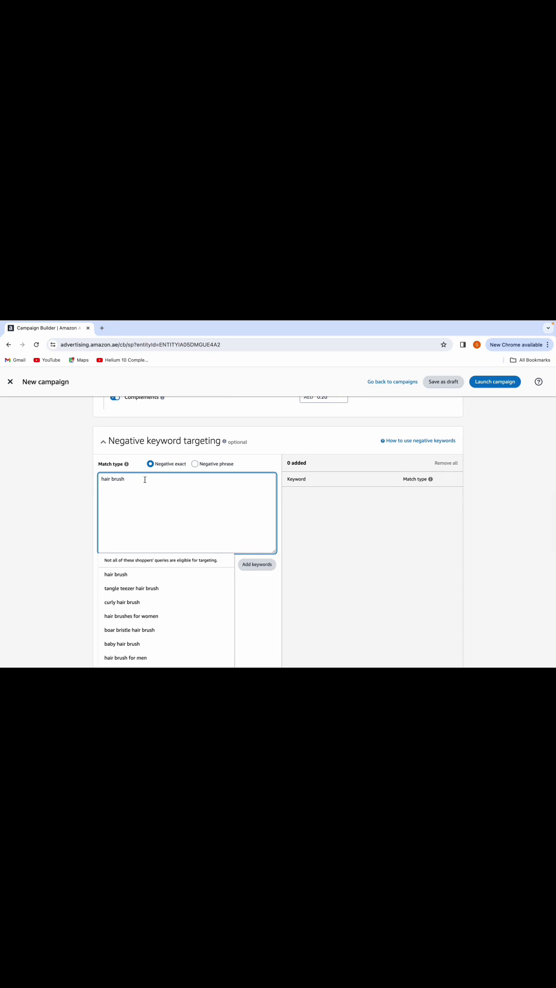
{"action": "left_click", "coordinate": [123, 572]}
{"action": "left_click", "coordinate": [257, 562]}
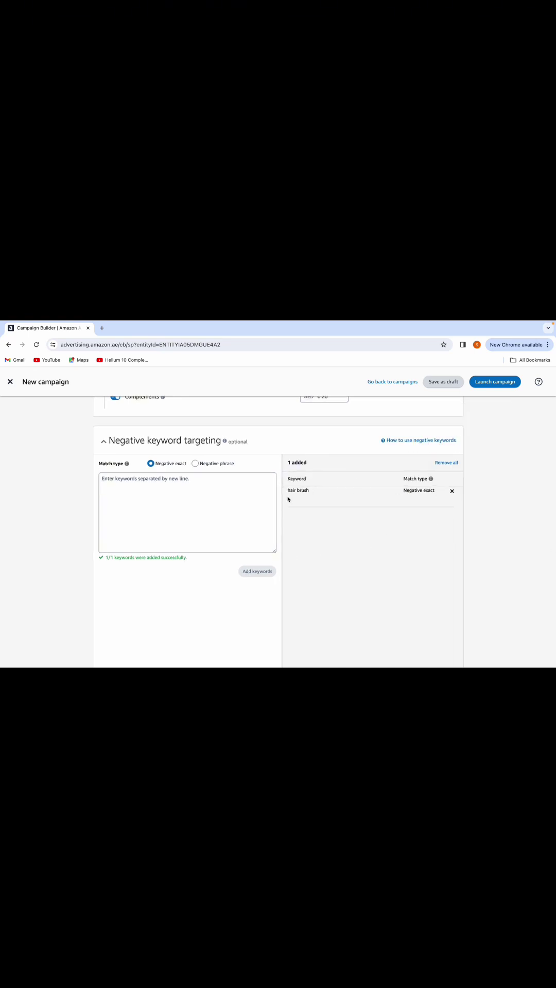
- Add "wooden brush" as a negative exact keyword
{"action": "scroll", "coordinate": [294, 502], "scroll_direction": "down", "scroll_amount": 1}
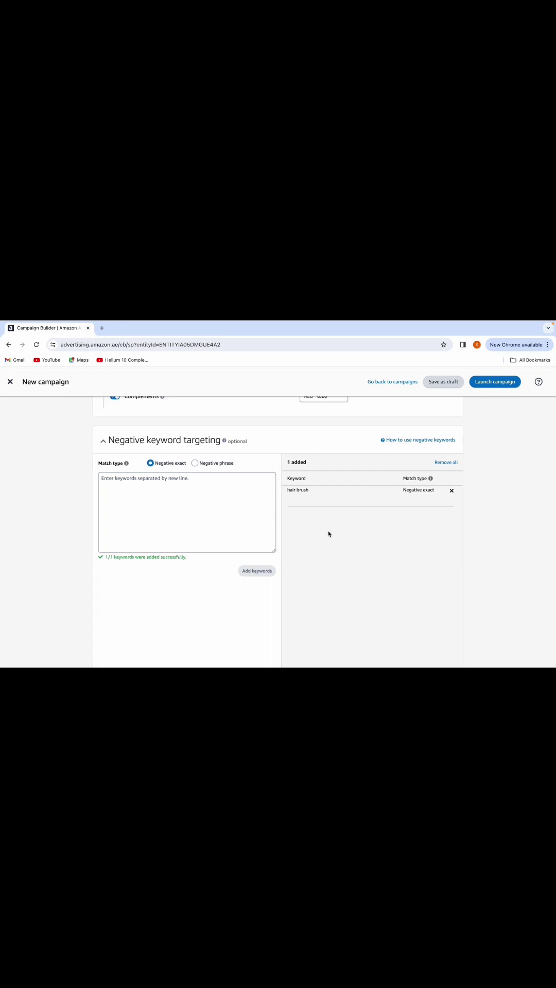
{"action": "left_click", "coordinate": [129, 489]}
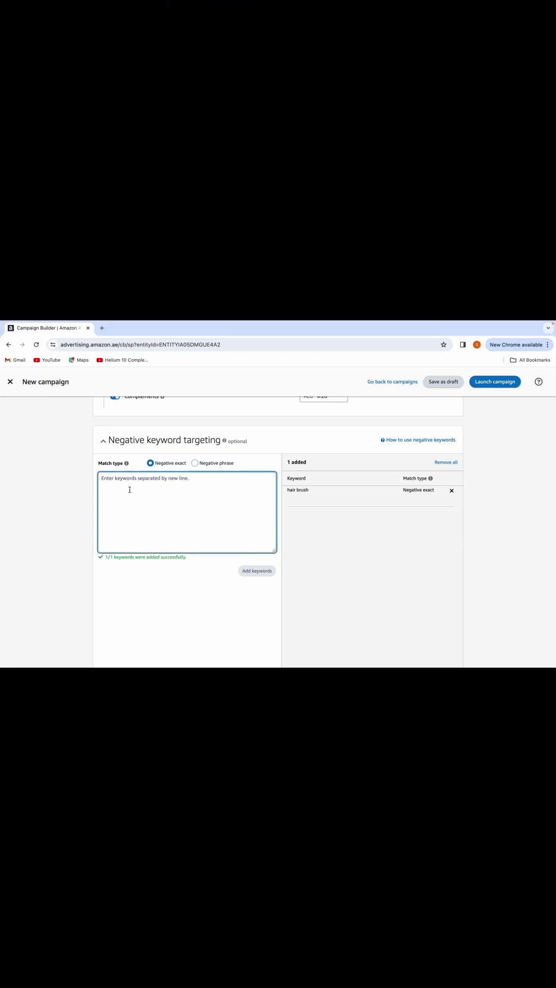
{"action": "type", "text": "wooden br"}
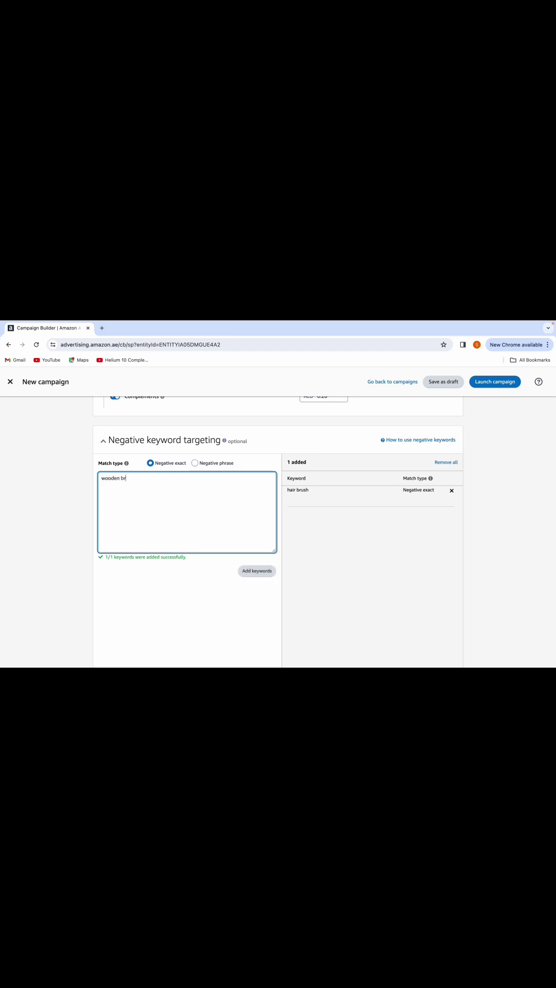
{"action": "type", "text": "ush"}
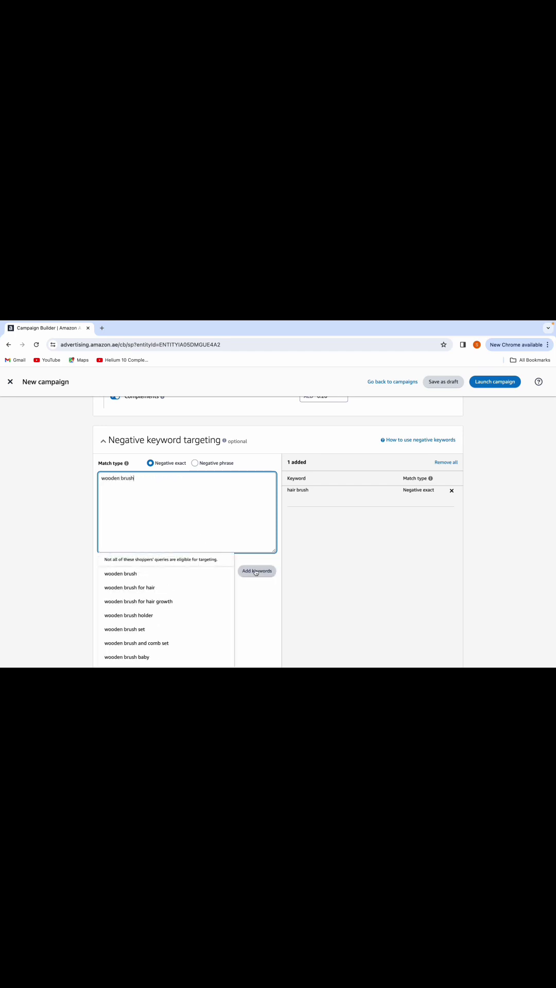
{"action": "left_click", "coordinate": [263, 575]}
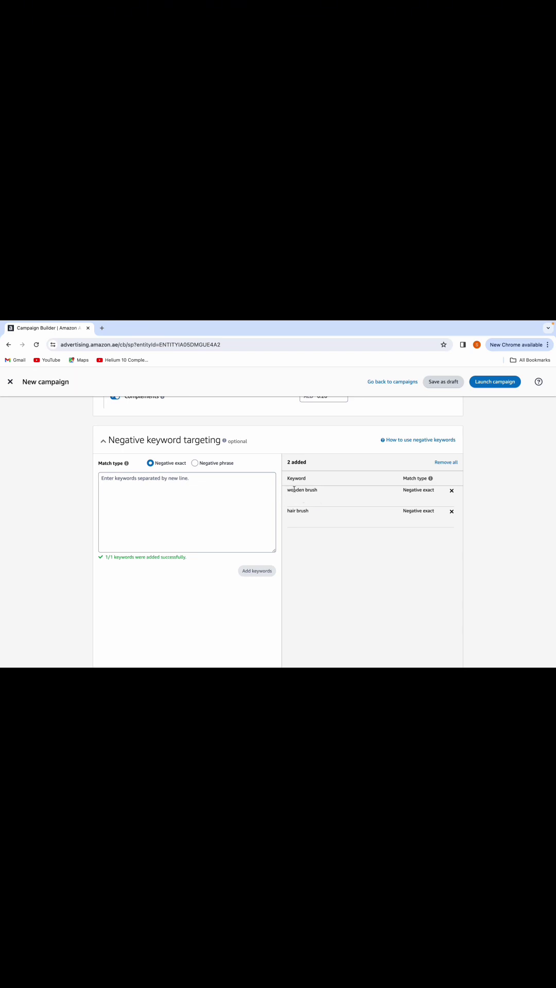
- Switch the match type to negative phrase and add "wooden brush" as a negative phrase keyword
{"action": "left_click", "coordinate": [194, 463]}
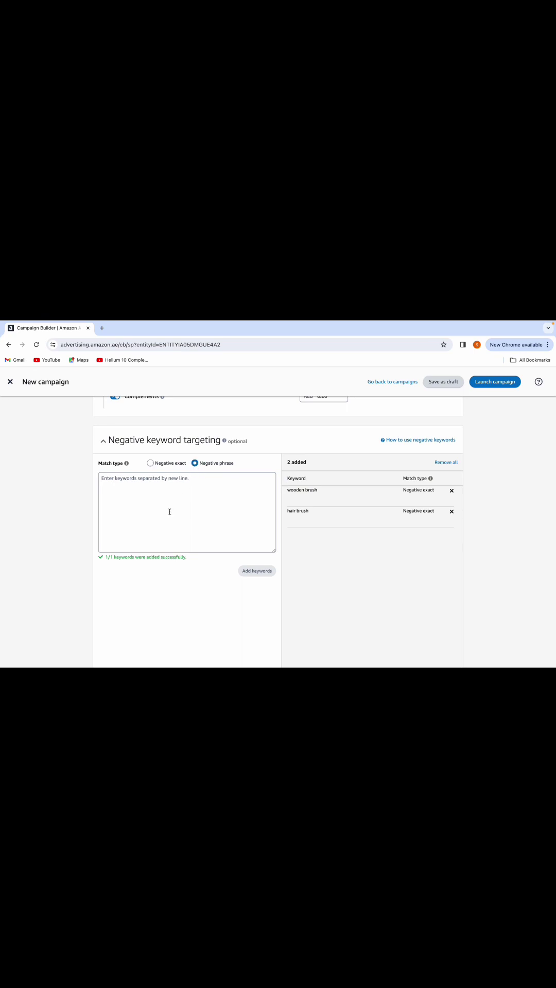
{"action": "left_click", "coordinate": [157, 482]}
{"action": "type", "text": "woo"}
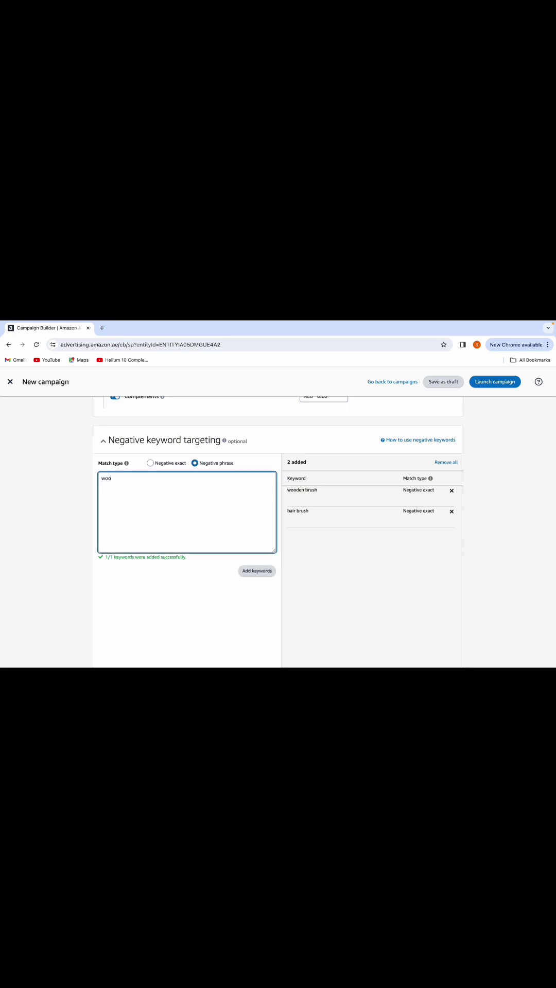
{"action": "type", "text": "den brush"}
{"action": "left_click", "coordinate": [146, 577]}
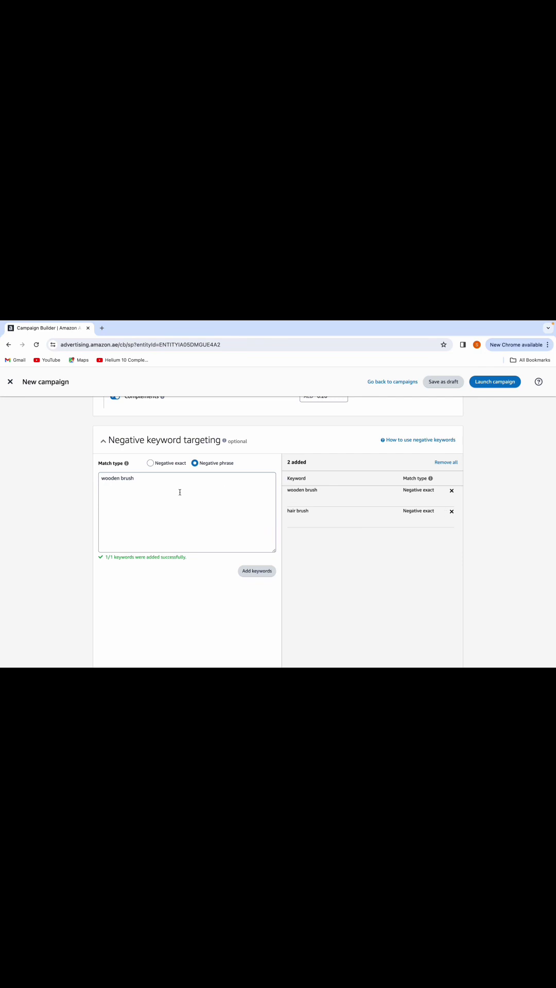
{"action": "left_click", "coordinate": [257, 571]}
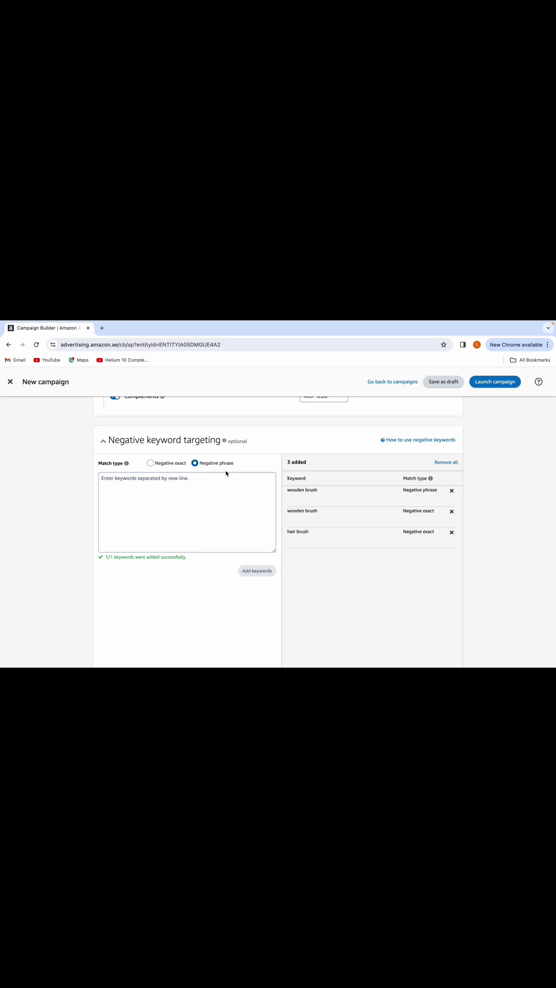
- Collapse the negative keyword targeting section of the new campaign
{"action": "scroll", "coordinate": [202, 500], "scroll_direction": "down", "scroll_amount": 2}
{"action": "scroll", "coordinate": [202, 504], "scroll_direction": "down", "scroll_amount": 4}
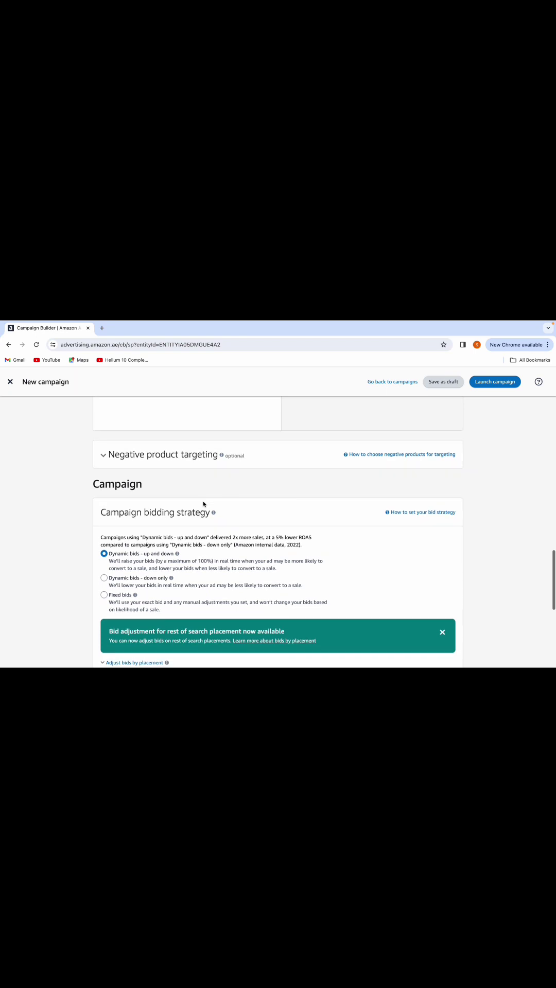
{"action": "mouse_move", "coordinate": [212, 510]}
{"action": "scroll", "coordinate": [271, 507], "scroll_direction": "down", "scroll_amount": 1}
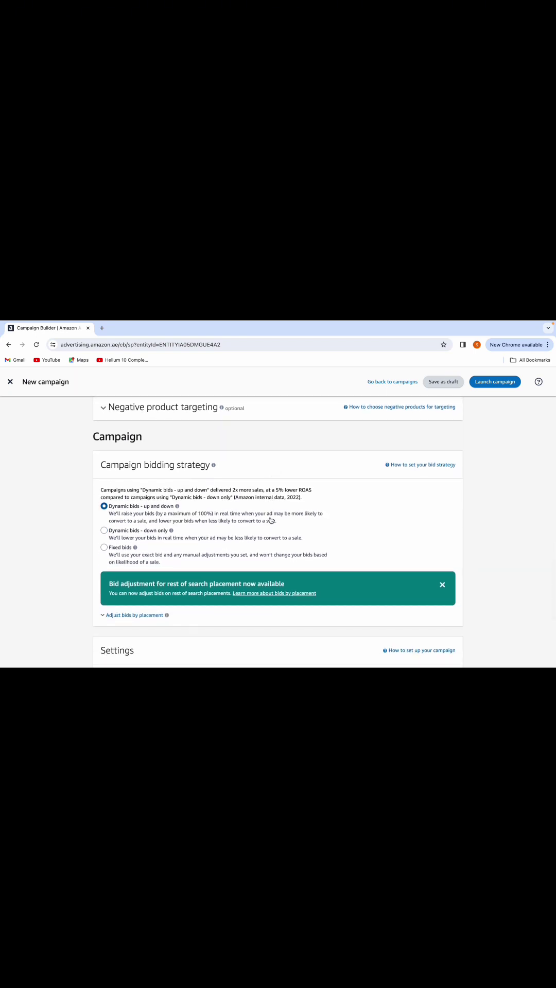
{"action": "scroll", "coordinate": [269, 517], "scroll_direction": "up", "scroll_amount": 5}
{"action": "scroll", "coordinate": [262, 514], "scroll_direction": "up", "scroll_amount": 2}
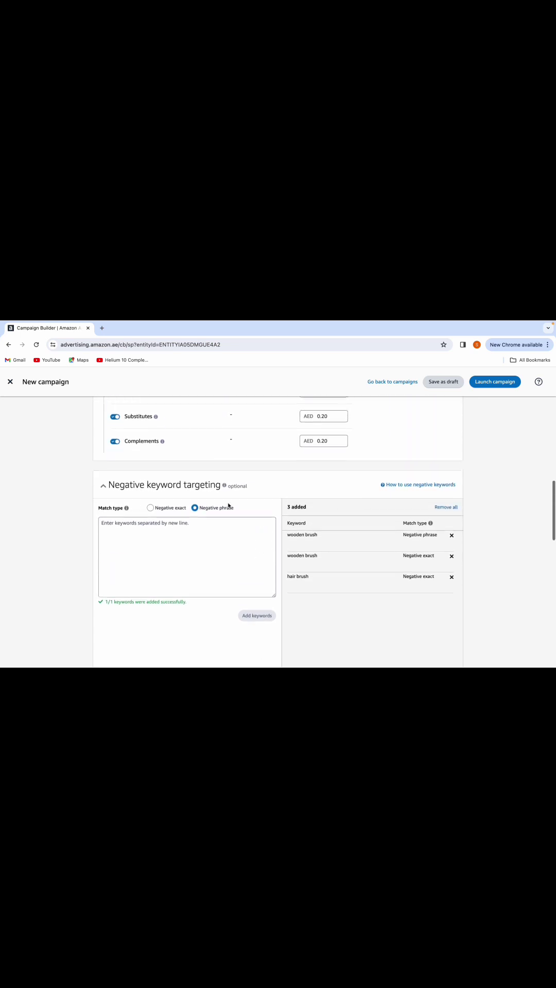
{"action": "left_click", "coordinate": [189, 508]}
{"action": "scroll", "coordinate": [286, 514], "scroll_direction": "down", "scroll_amount": 4}
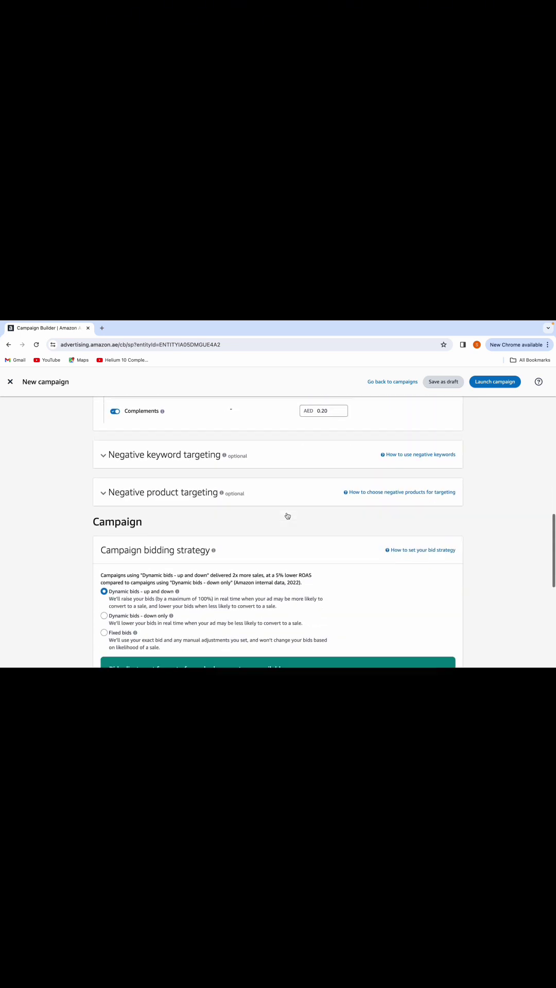
- Compare the campaign bidding strategy options and choose "Dynamic bids - down only"
{"action": "scroll", "coordinate": [286, 515], "scroll_direction": "up", "scroll_amount": 1}
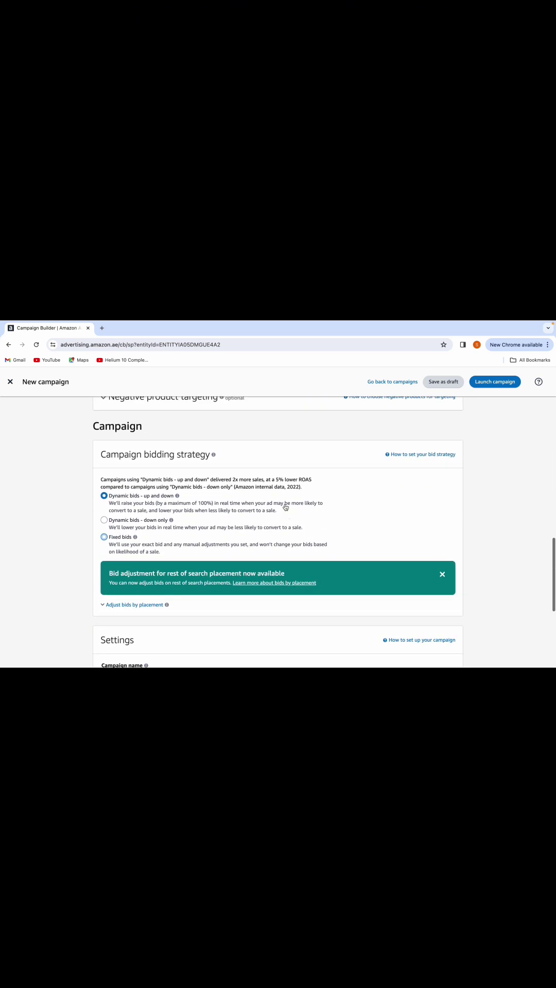
{"action": "scroll", "coordinate": [443, 516], "scroll_direction": "up", "scroll_amount": 2}
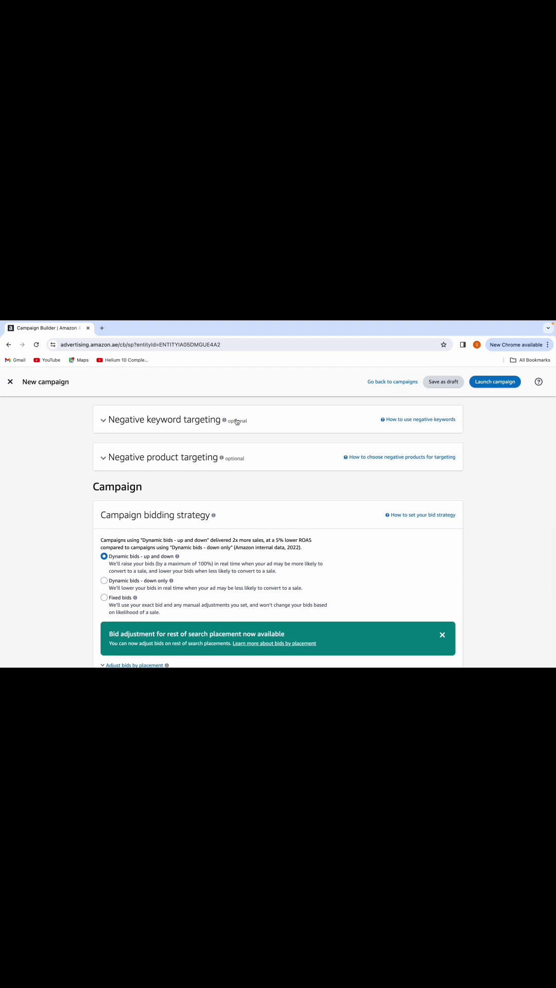
{"action": "mouse_move", "coordinate": [222, 462]}
{"action": "scroll", "coordinate": [334, 557], "scroll_direction": "down", "scroll_amount": 2}
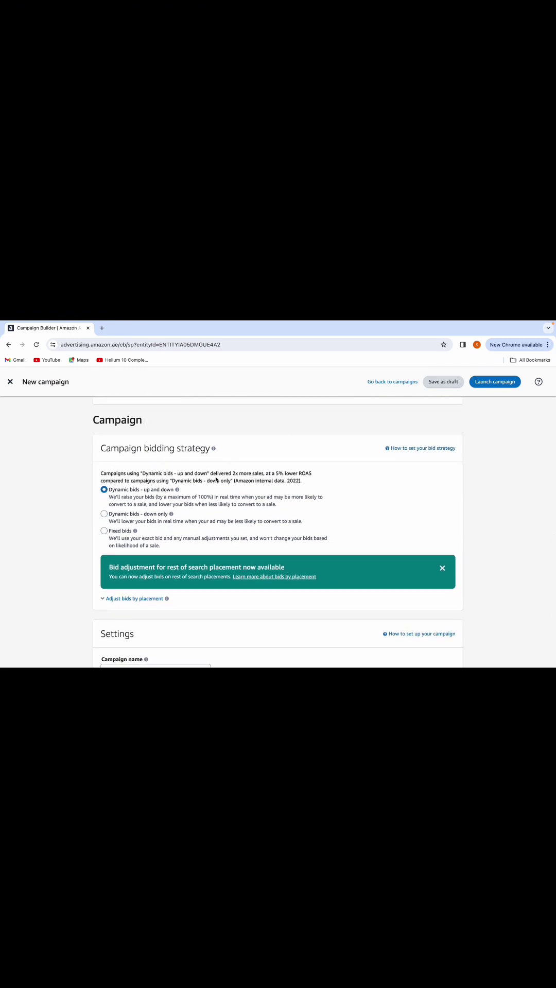
{"action": "scroll", "coordinate": [184, 505], "scroll_direction": "down", "scroll_amount": 1}
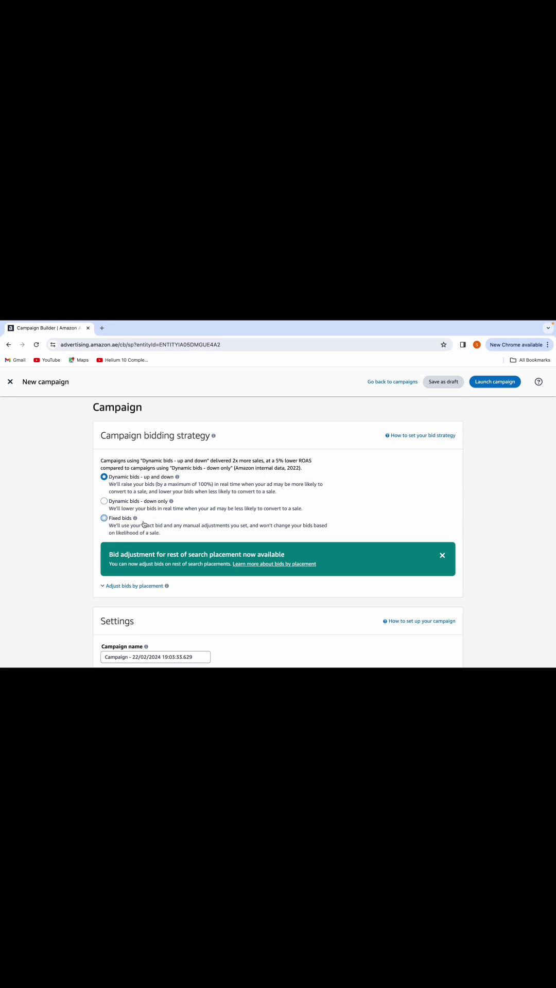
{"action": "left_click", "coordinate": [104, 519]}
{"action": "mouse_move", "coordinate": [135, 517]}
{"action": "left_click", "coordinate": [104, 501]}
{"action": "left_click", "coordinate": [104, 478]}
{"action": "left_click", "coordinate": [104, 501]}
{"action": "left_click", "coordinate": [105, 477]}
{"action": "left_click", "coordinate": [104, 501]}
{"action": "mouse_move", "coordinate": [167, 507]}
{"action": "scroll", "coordinate": [182, 514], "scroll_direction": "down", "scroll_amount": 5}
{"action": "scroll", "coordinate": [180, 451], "scroll_direction": "up", "scroll_amount": 2}
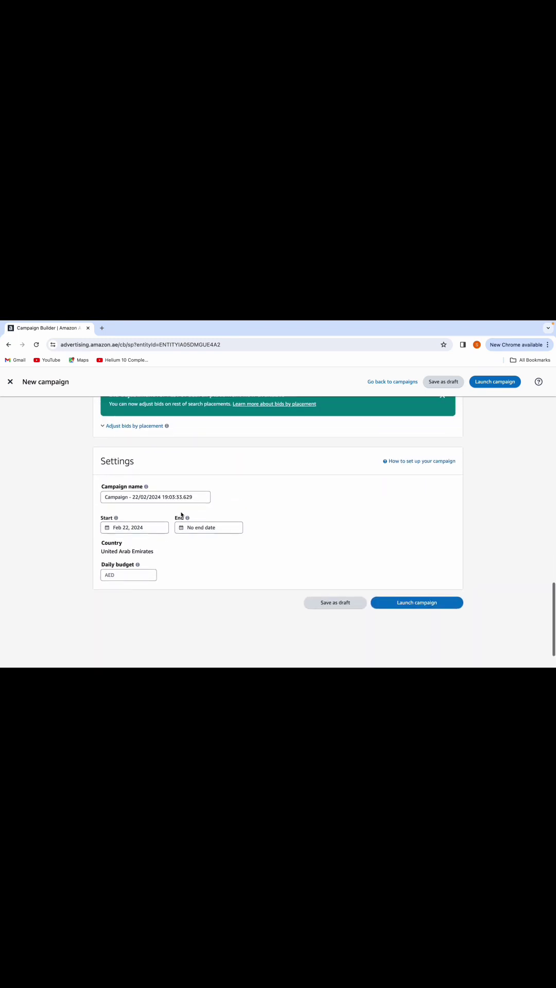
{"action": "scroll", "coordinate": [193, 493], "scroll_direction": "up", "scroll_amount": 2}
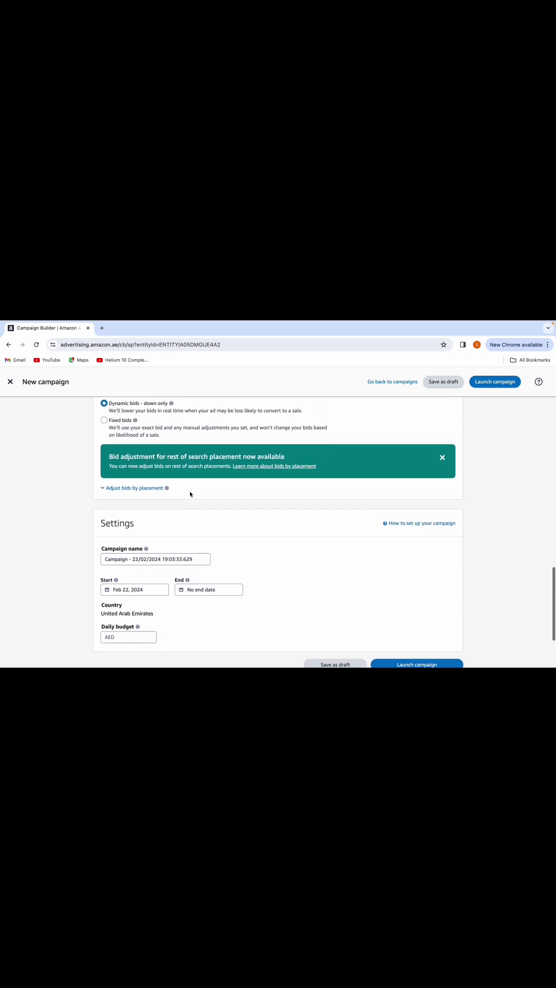
- Replace the default campaign name with "Scalp Massager"
{"action": "scroll", "coordinate": [182, 529], "scroll_direction": "down", "scroll_amount": 2}
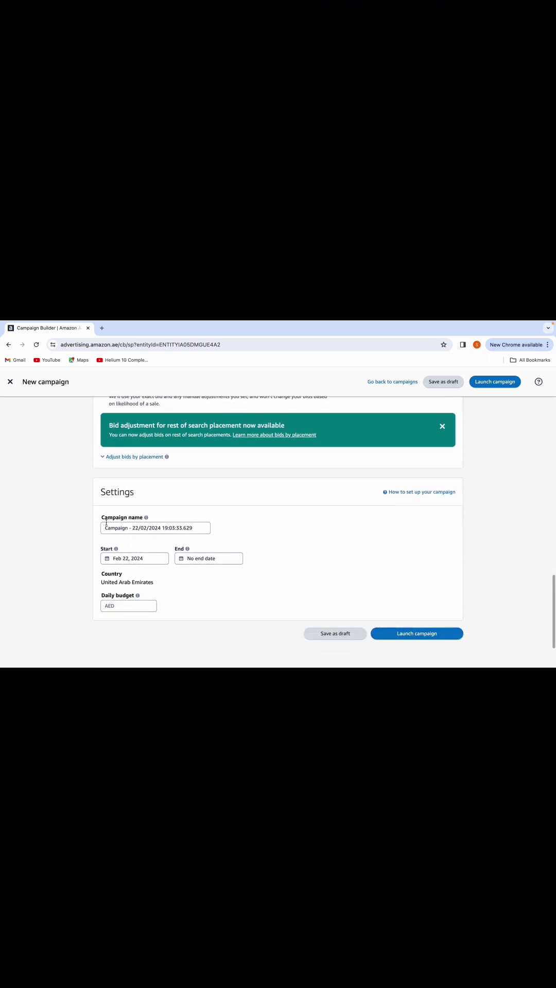
{"action": "left_click_drag", "start_coordinate": [193, 527], "coordinate": [102, 528]}
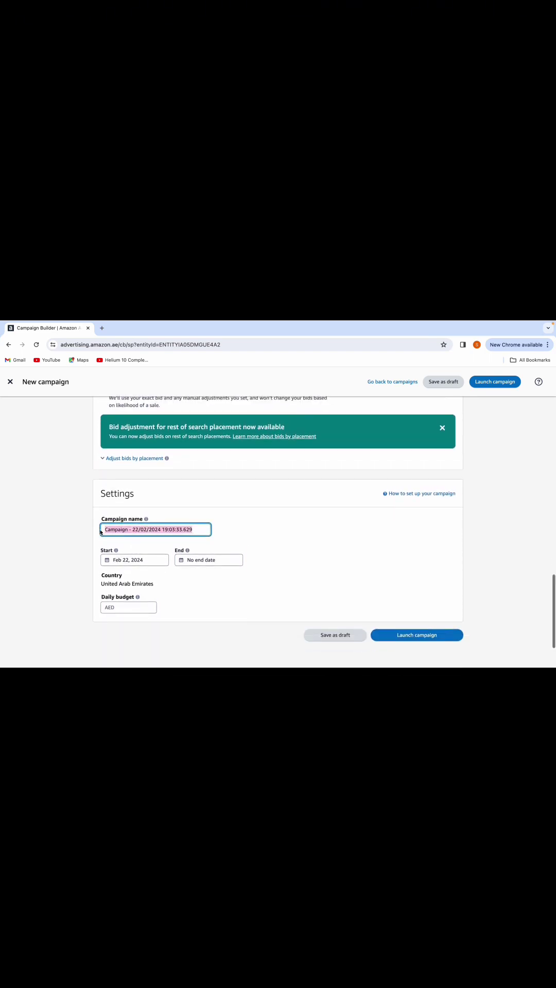
{"action": "key", "text": "BackSpace"}
{"action": "type", "text": "Sca"}
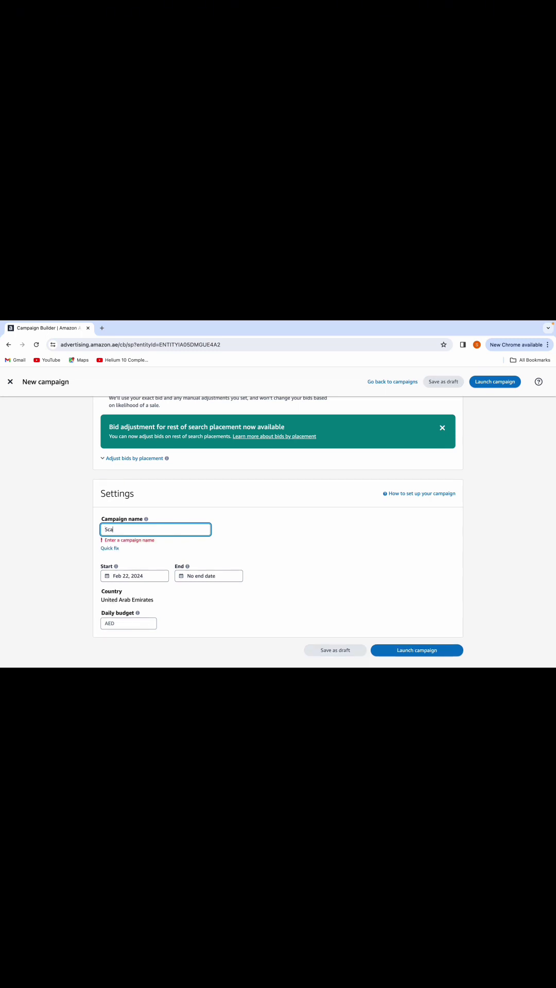
{"action": "type", "text": "lp Massager"}
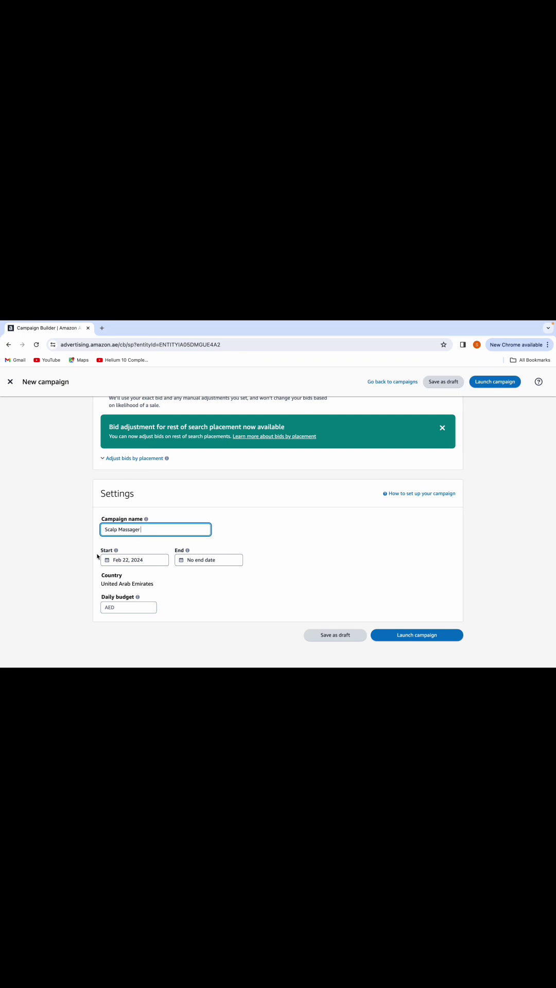
- Schedule the campaign to start on Feb 22, 2024 and end on Feb 29, 2024
{"action": "left_click", "coordinate": [145, 559]}
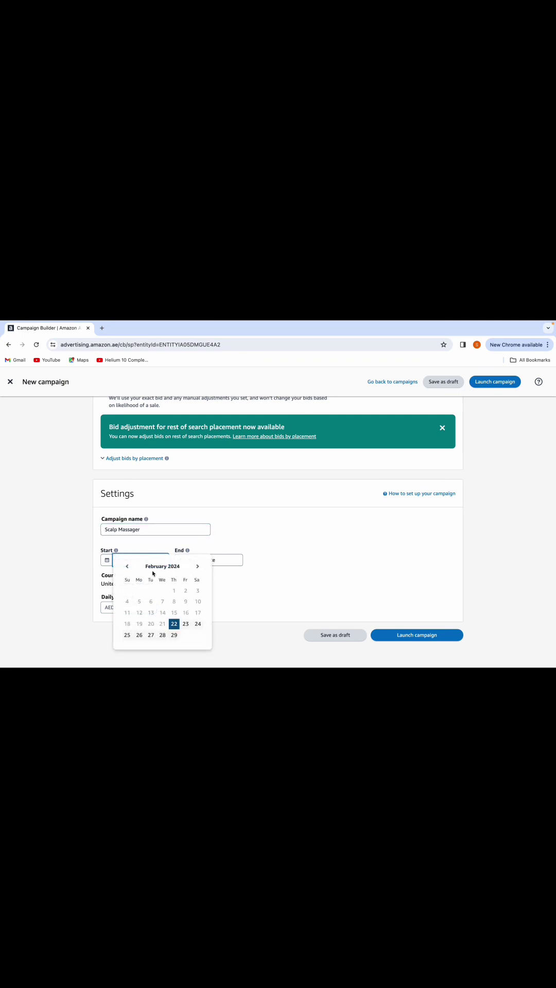
{"action": "left_click", "coordinate": [176, 625]}
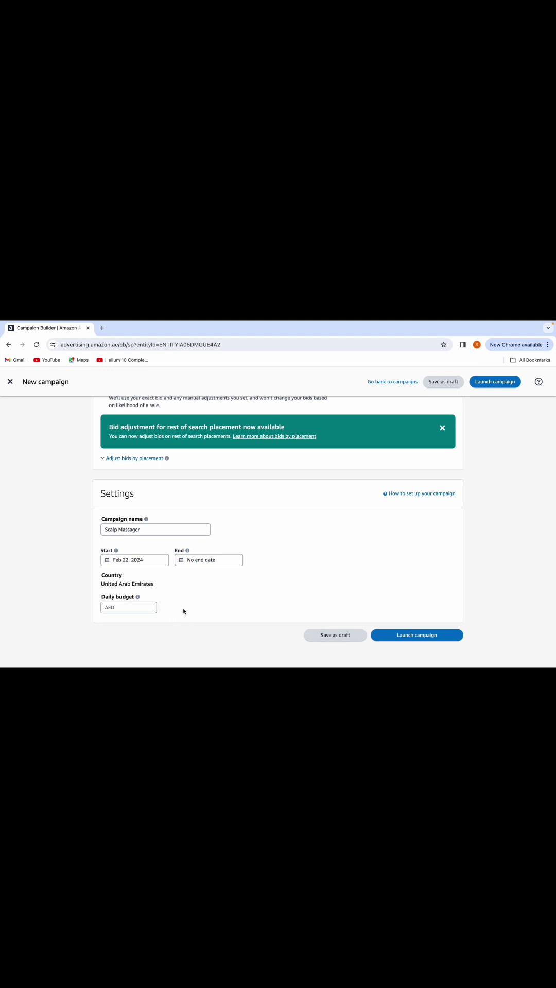
{"action": "left_click", "coordinate": [218, 560]}
{"action": "left_click", "coordinate": [190, 574]}
{"action": "left_click", "coordinate": [224, 562]}
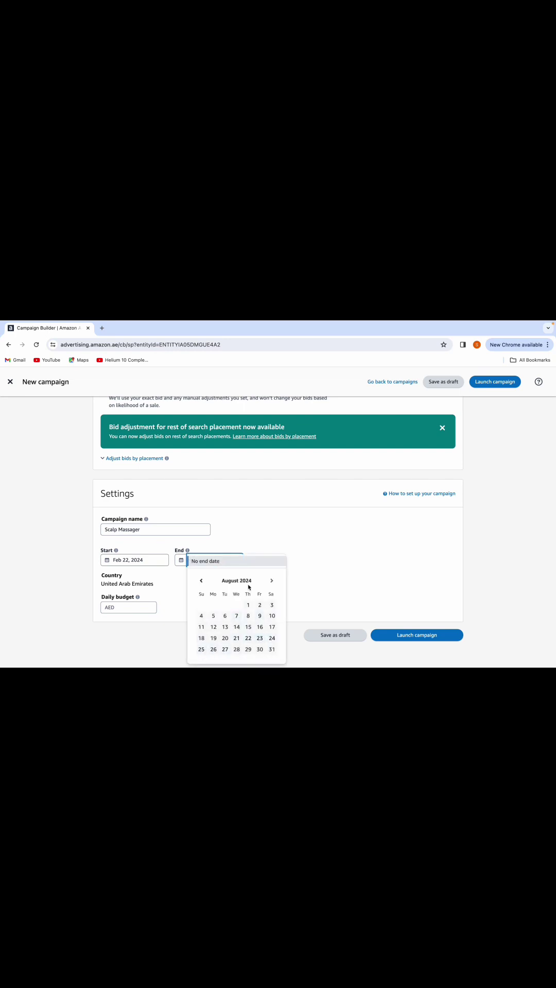
{"action": "left_click", "coordinate": [202, 581]}
{"action": "left_click", "coordinate": [202, 581]}
{"action": "left_click", "coordinate": [201, 582]}
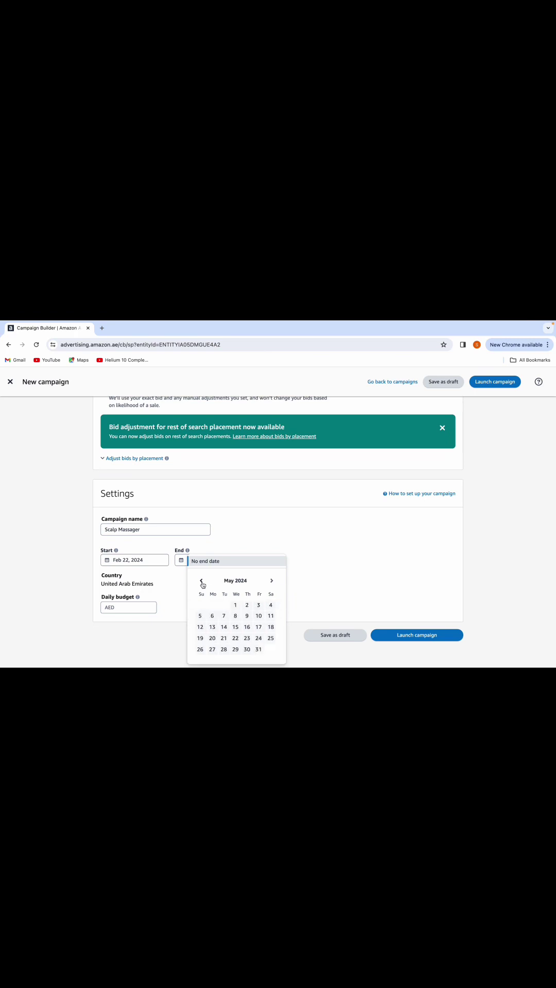
{"action": "left_click", "coordinate": [202, 582]}
{"action": "left_click", "coordinate": [202, 581]}
{"action": "left_click", "coordinate": [202, 582]}
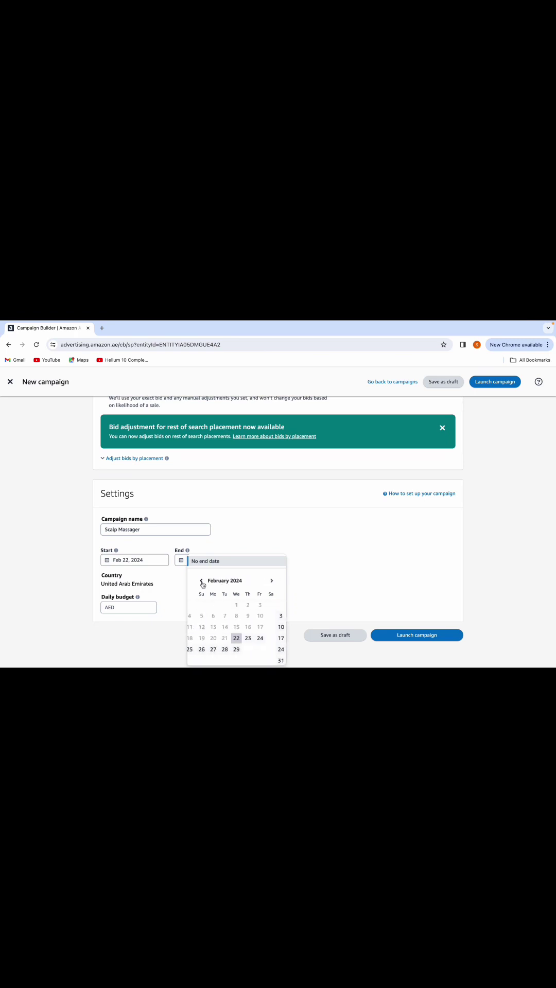
{"action": "left_click", "coordinate": [248, 649]}
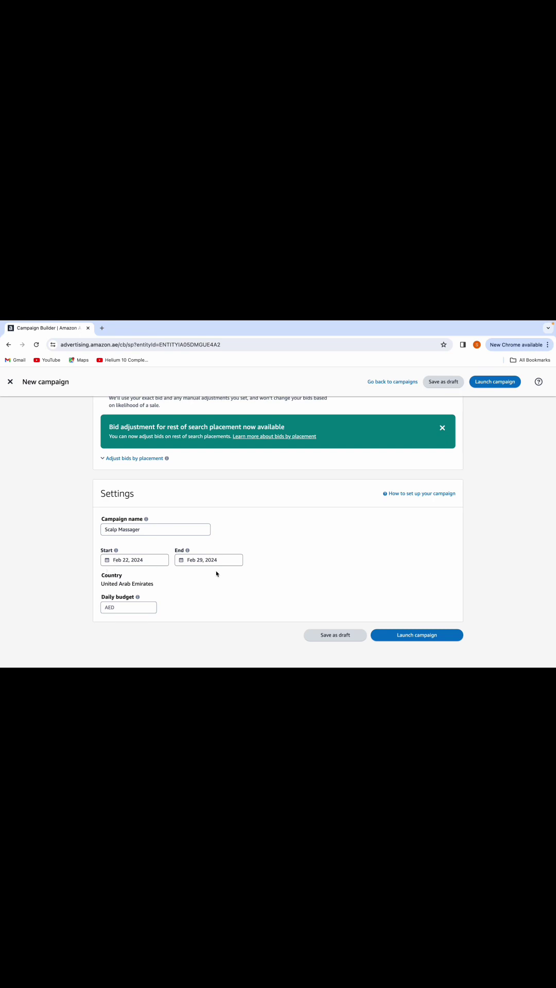
- Set the campaign's daily budget to AED 10.00
{"action": "left_click", "coordinate": [129, 608]}
{"action": "mouse_move", "coordinate": [138, 598]}
{"action": "scroll", "coordinate": [230, 601], "scroll_direction": "down", "scroll_amount": 2}
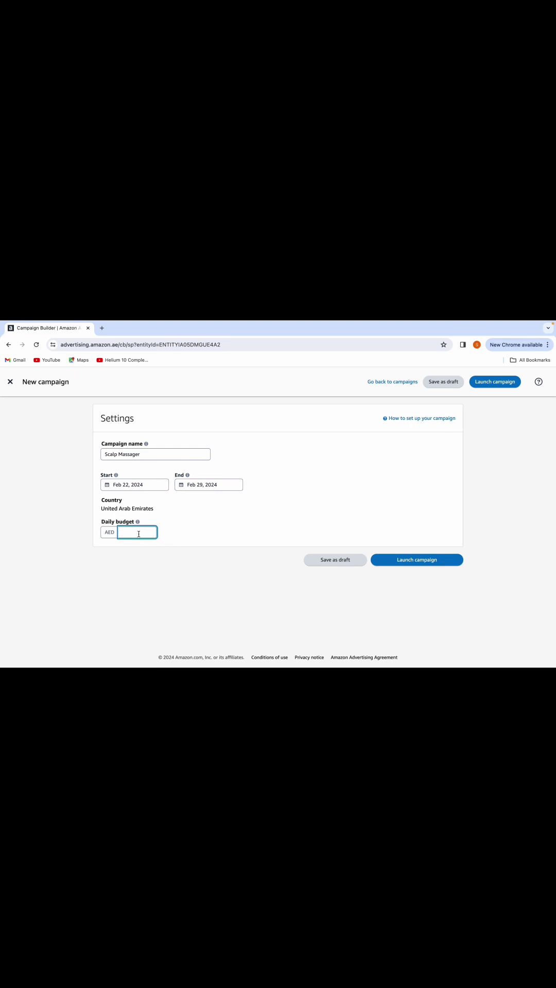
{"action": "scroll", "coordinate": [139, 533], "scroll_direction": "up", "scroll_amount": 1}
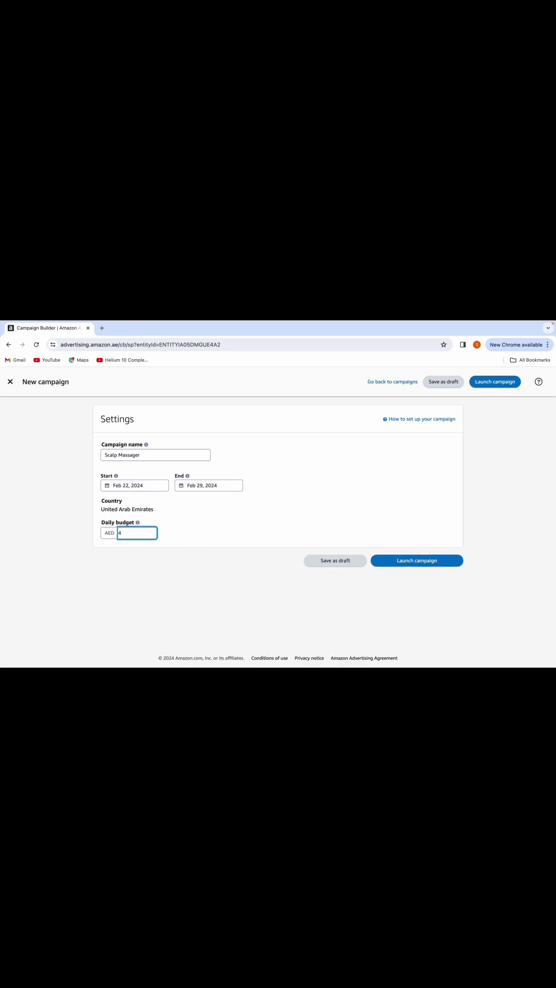
{"action": "left_click", "coordinate": [132, 570]}
{"action": "left_click_drag", "start_coordinate": [132, 535], "coordinate": [102, 536]}
{"action": "type", "text": "10"}
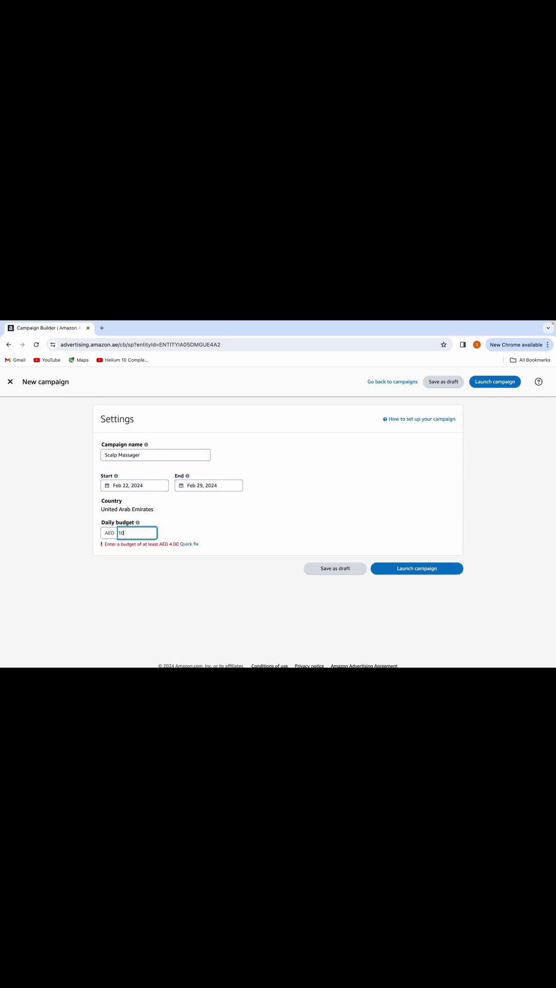
{"action": "left_click", "coordinate": [125, 590]}
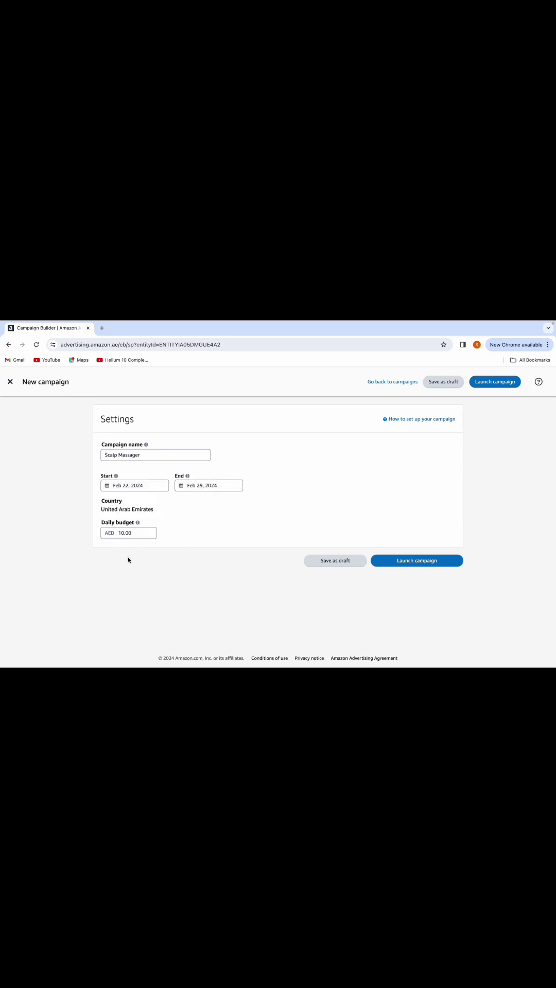
{"action": "mouse_move", "coordinate": [136, 525]}
{"action": "scroll", "coordinate": [227, 598], "scroll_direction": "up", "scroll_amount": 1}
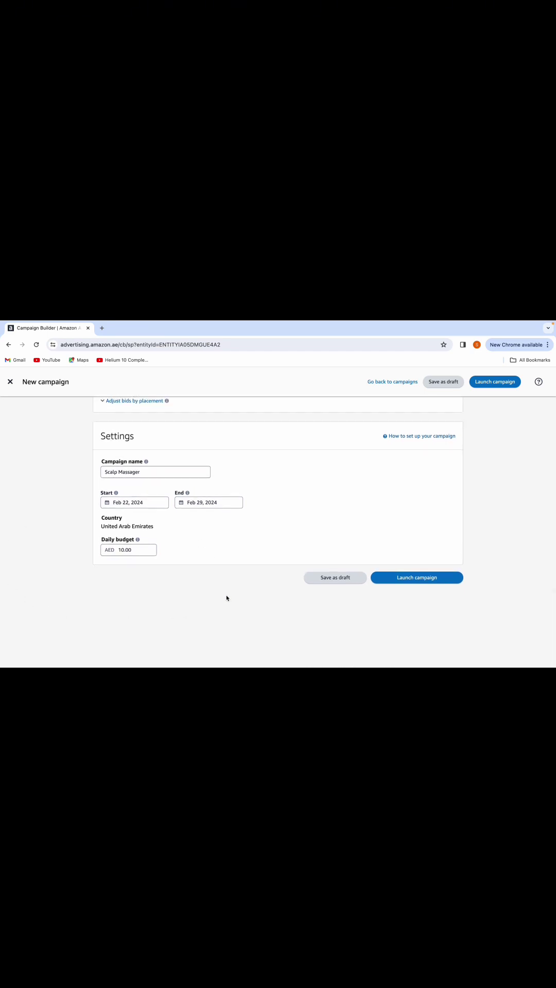
{"action": "scroll", "coordinate": [226, 598], "scroll_direction": "down", "scroll_amount": 1}
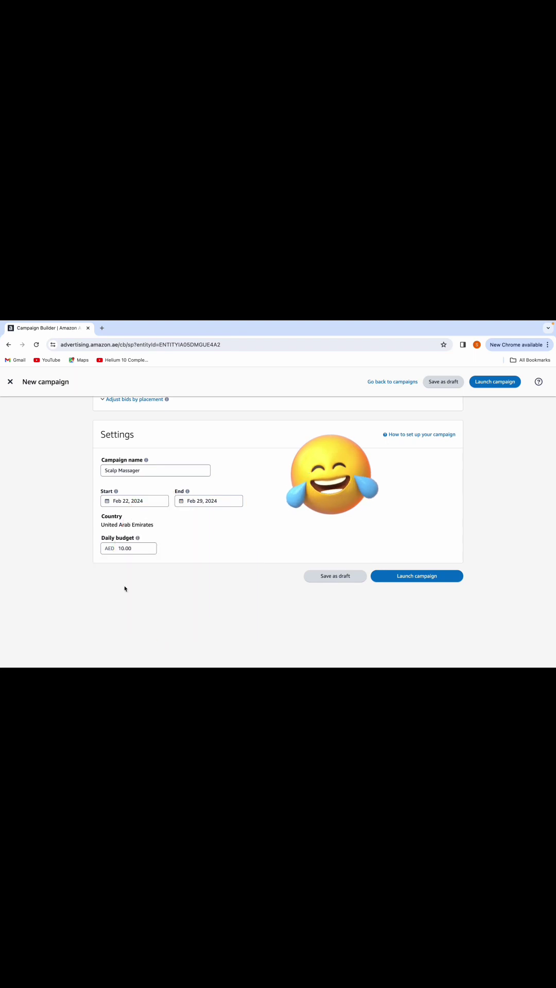
- Set the campaign's daily budget to AED 4.00 and launch the campaign
{"action": "left_click_drag", "start_coordinate": [136, 549], "coordinate": [119, 551]}
{"action": "type", "text": "4"}
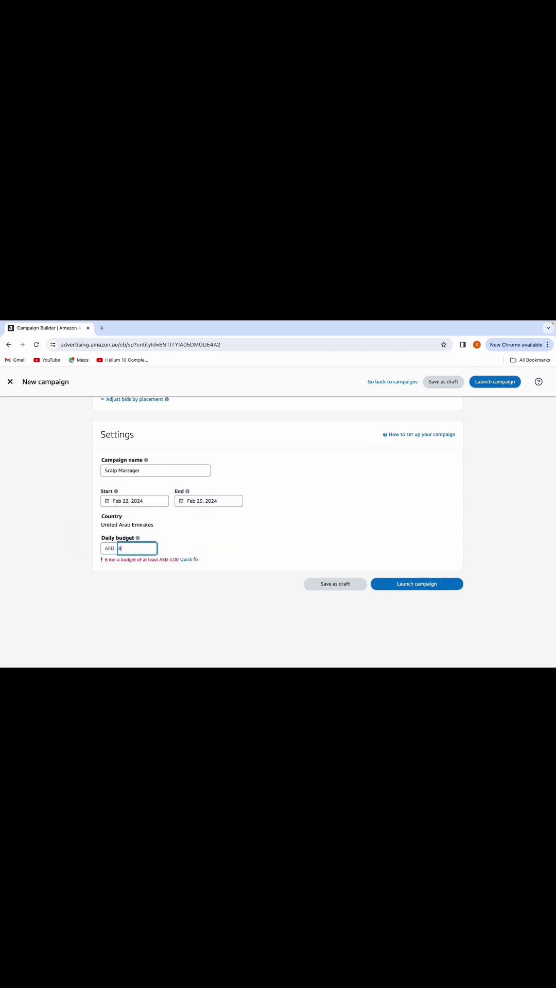
{"action": "left_click", "coordinate": [134, 585]}
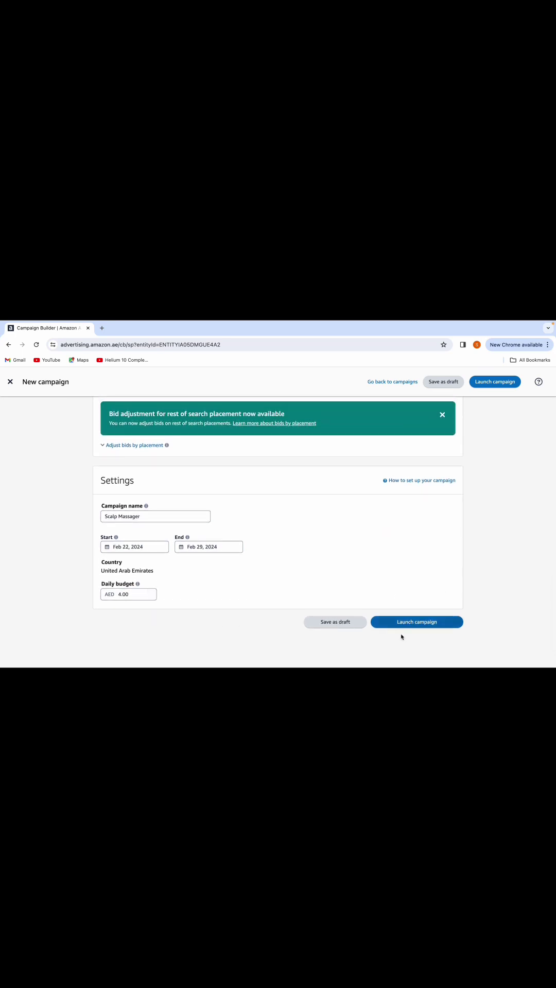
{"action": "left_click", "coordinate": [418, 622]}
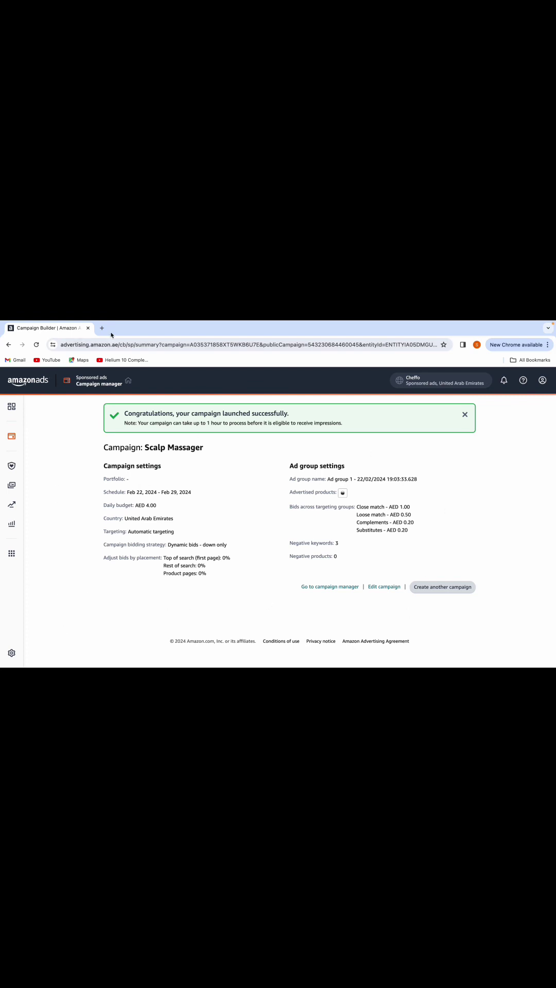
- Return to Seller Central, open the advertising campaign manager and view the Scalp Massager campaign's delivery status details
{"action": "left_click", "coordinate": [8, 344]}
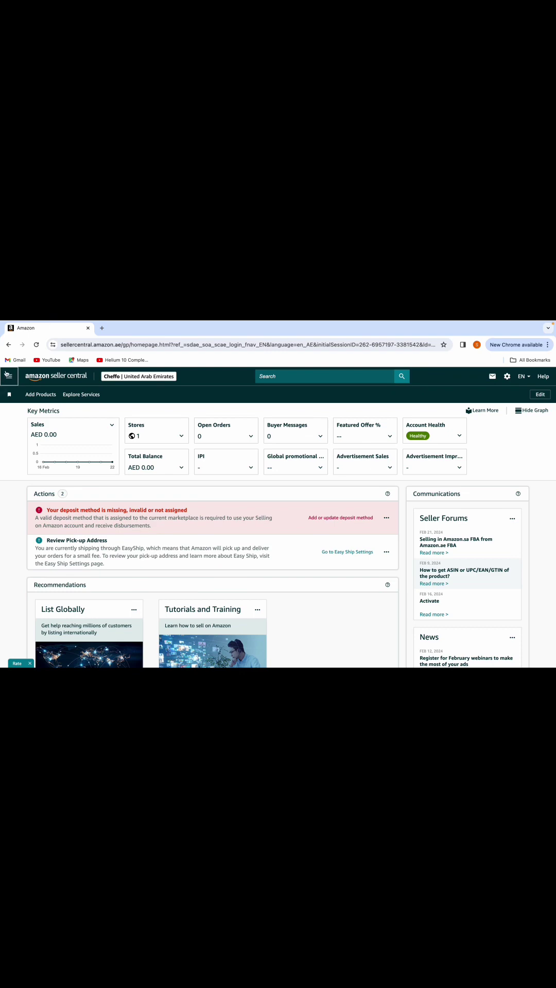
{"action": "left_click", "coordinate": [8, 375]}
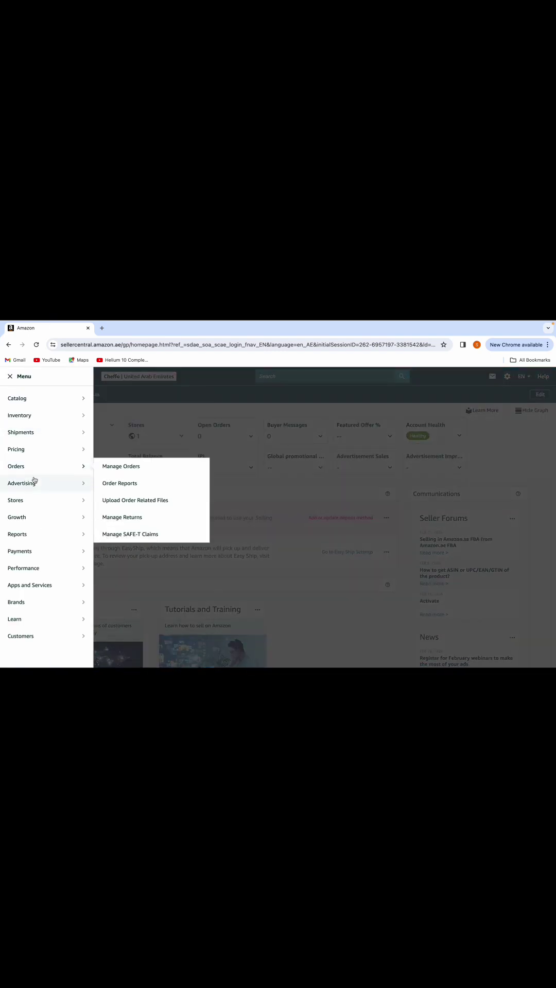
{"action": "mouse_move", "coordinate": [35, 481]}
{"action": "left_click", "coordinate": [153, 488]}
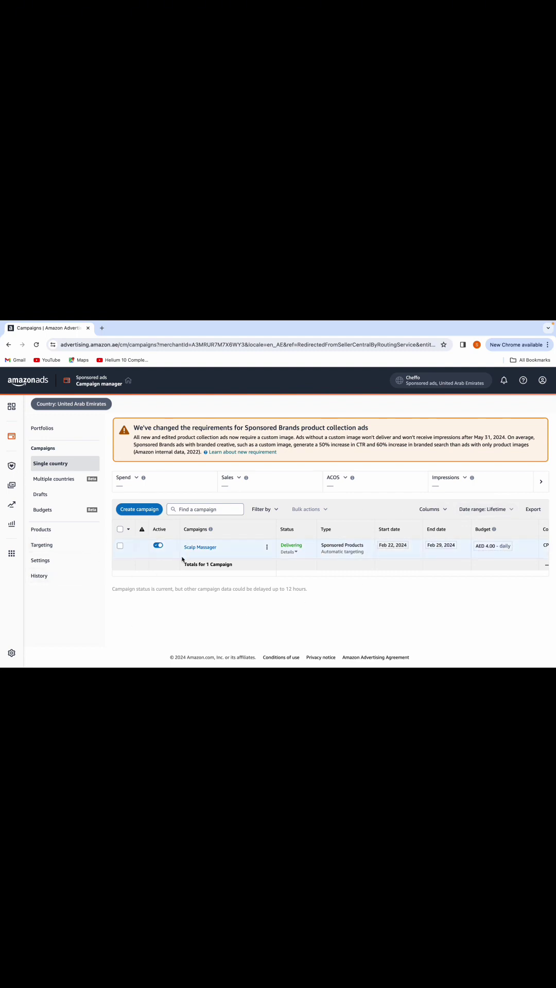
{"action": "left_click", "coordinate": [297, 553]}
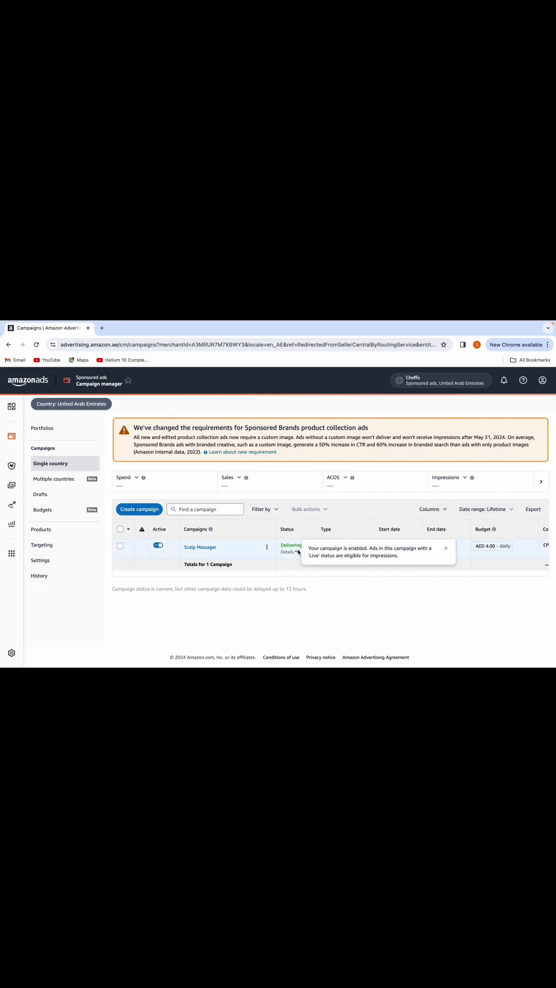
- Set the Scalp Massager campaign's end date to Aug 22, 2024 and save it
{"action": "scroll", "coordinate": [319, 553], "scroll_direction": "right", "scroll_amount": 3}
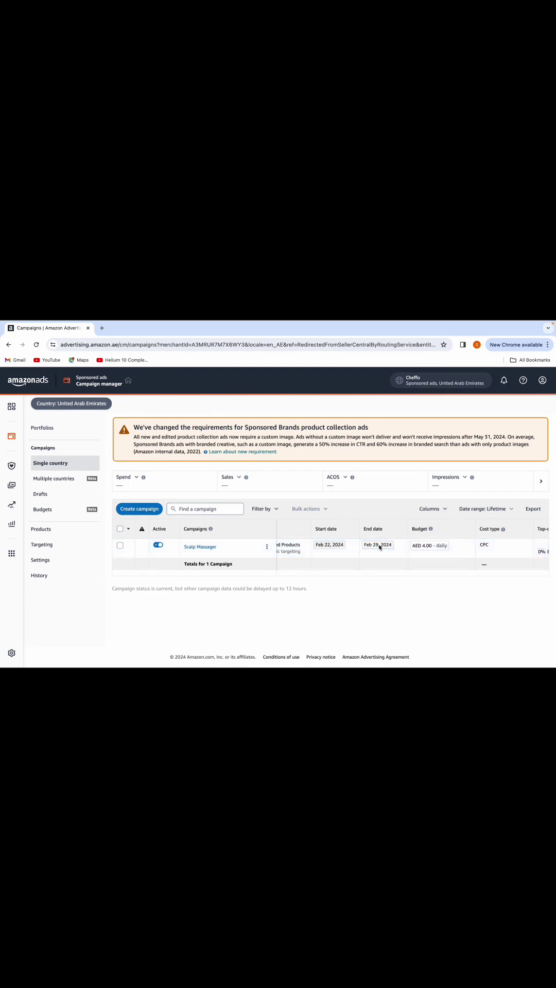
{"action": "left_click", "coordinate": [379, 545]}
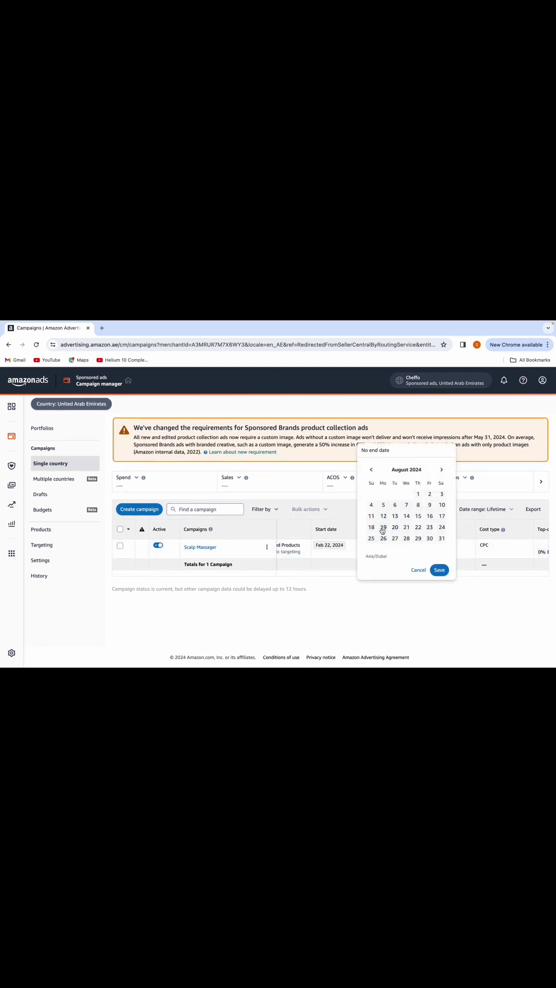
{"action": "left_click", "coordinate": [418, 527]}
{"action": "left_click", "coordinate": [439, 569]}
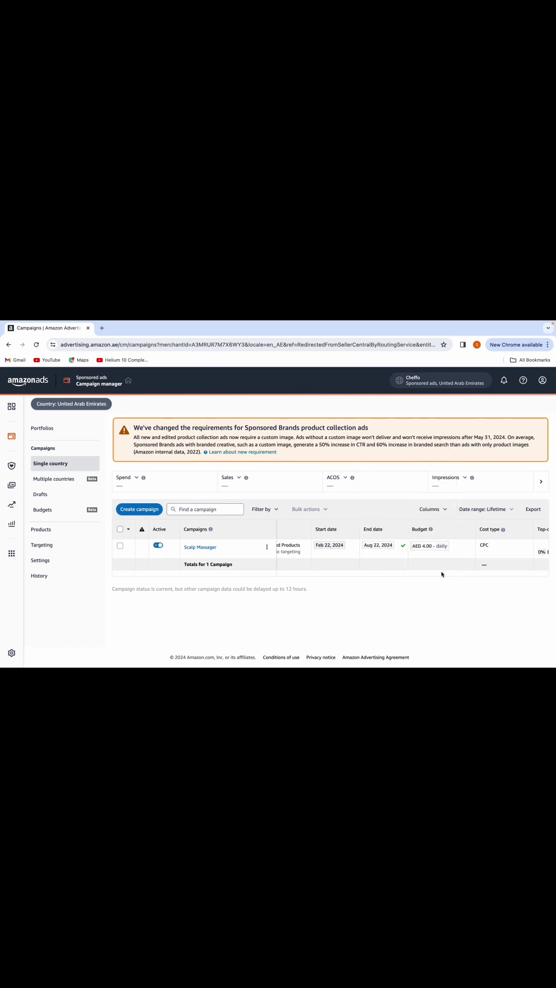
- Change the Scalp Massager campaign's end date to Feb 22, 2024 and save it
{"action": "left_click", "coordinate": [378, 546]}
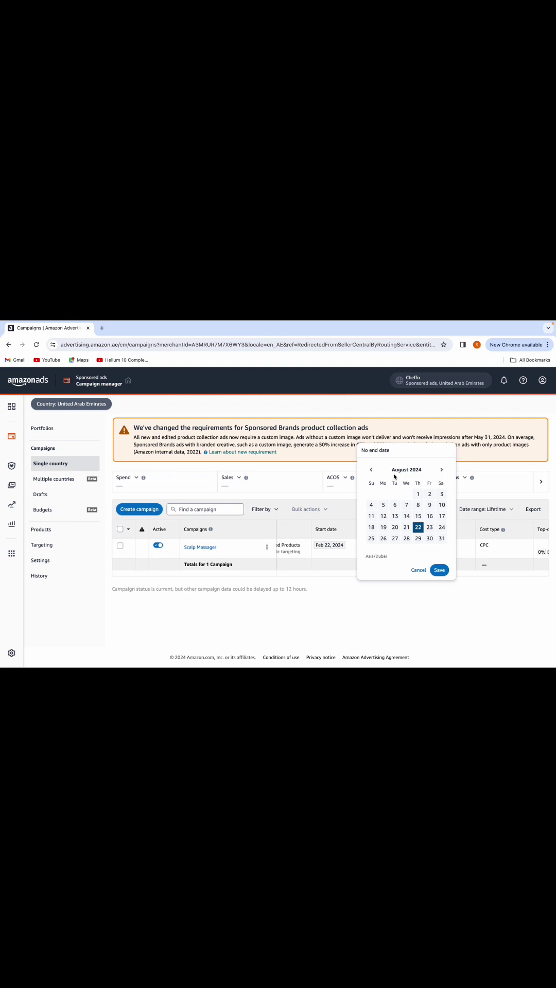
{"action": "left_click", "coordinate": [370, 471]}
{"action": "left_click", "coordinate": [371, 470]}
{"action": "left_click", "coordinate": [371, 470]}
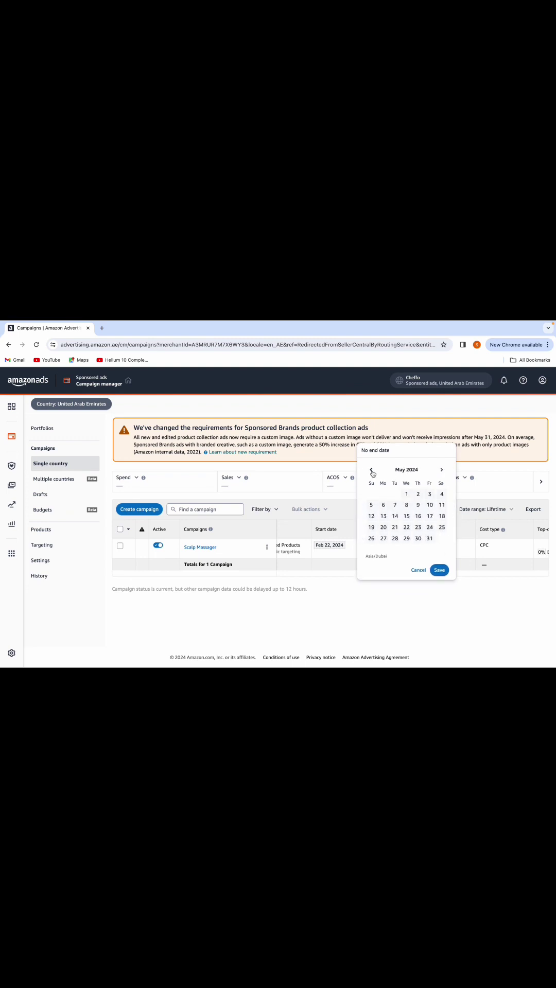
{"action": "left_click", "coordinate": [371, 470]}
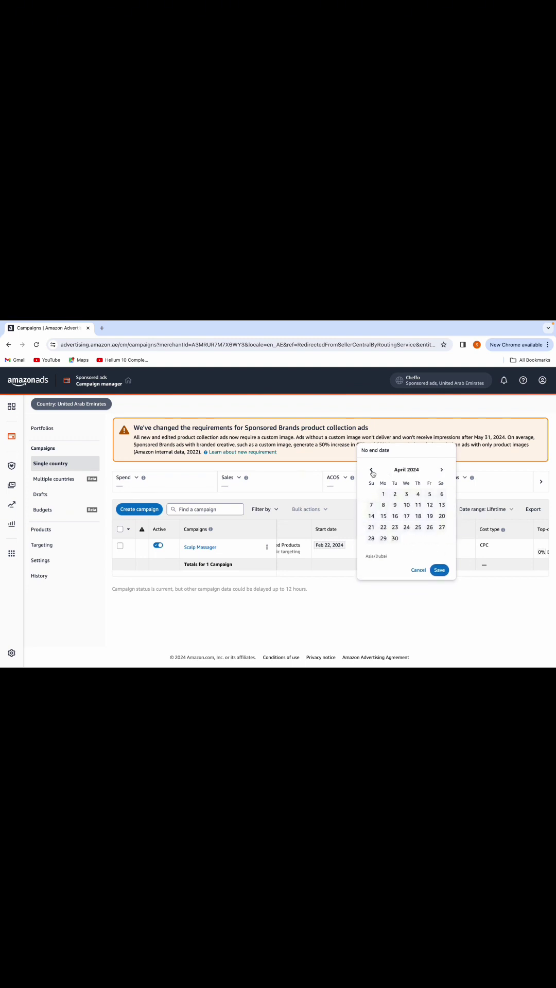
{"action": "left_click", "coordinate": [371, 470]}
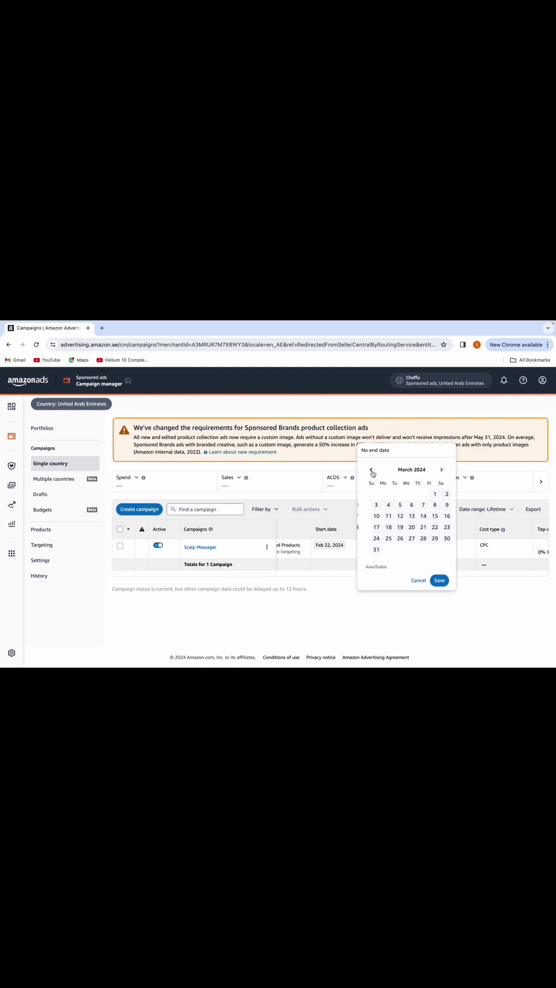
{"action": "left_click", "coordinate": [371, 470]}
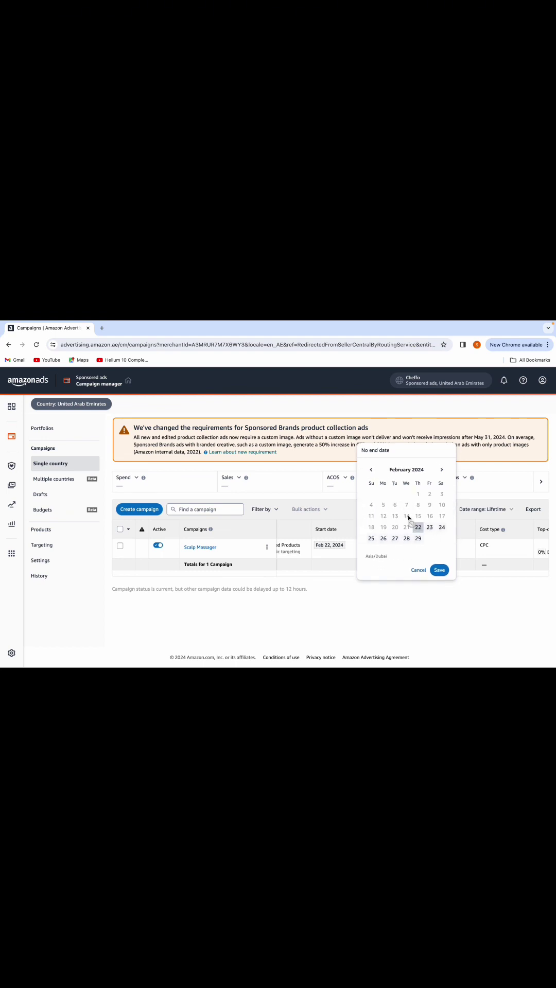
{"action": "left_click", "coordinate": [419, 528]}
{"action": "left_click", "coordinate": [439, 571]}
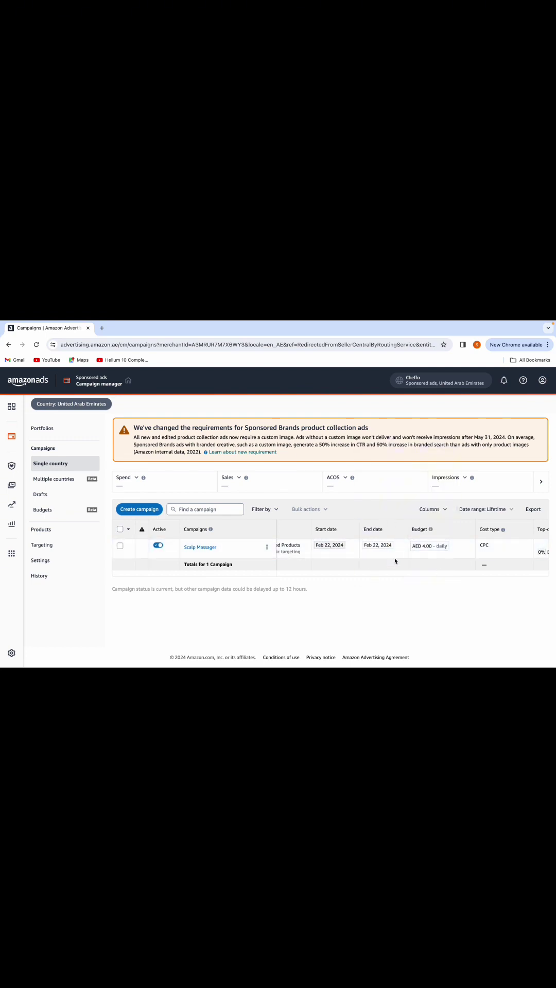
- Pause the Scalp Massager campaign and check its status details in the campaign list
{"action": "scroll", "coordinate": [395, 553], "scroll_direction": "right", "scroll_amount": 4}
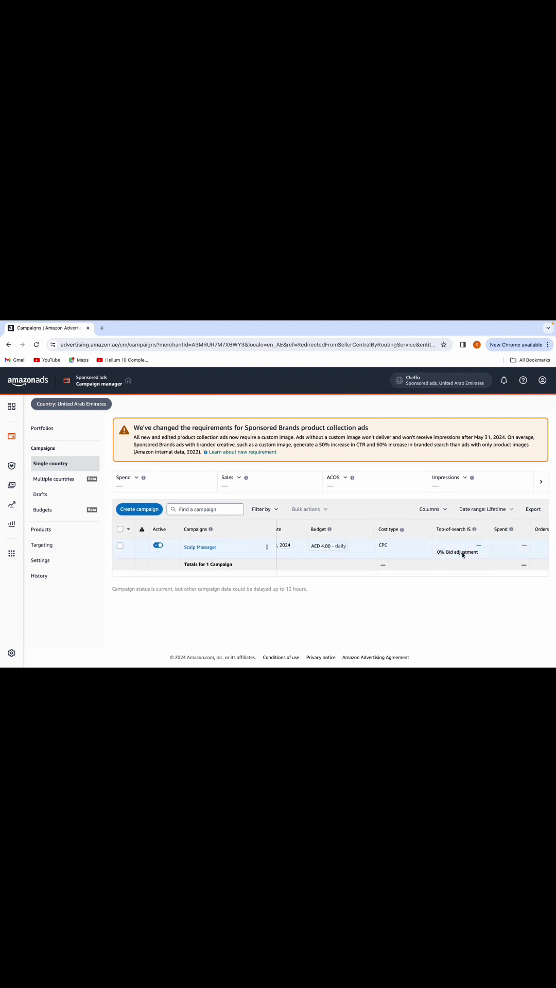
{"action": "scroll", "coordinate": [462, 554], "scroll_direction": "right", "scroll_amount": 1}
{"action": "left_click", "coordinate": [158, 544]}
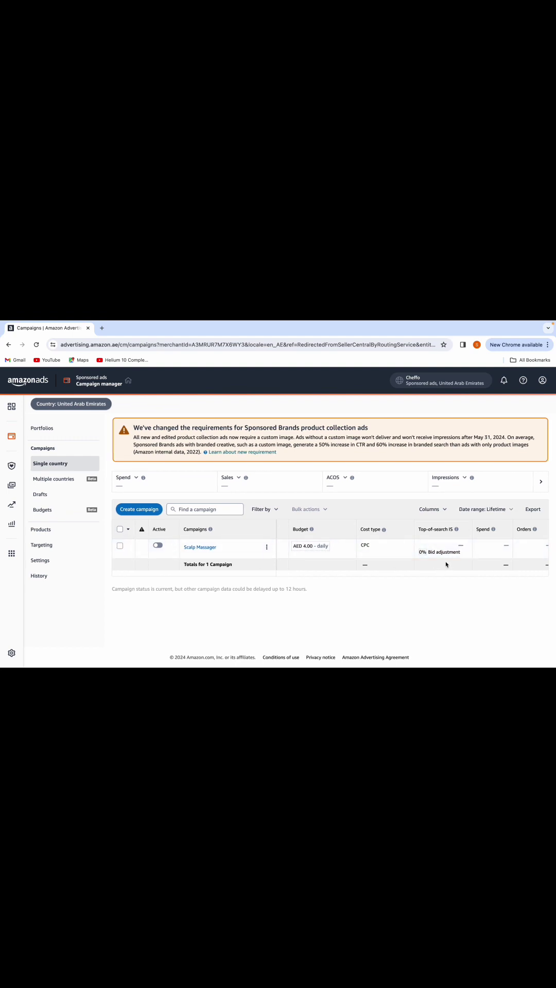
{"action": "scroll", "coordinate": [285, 551], "scroll_direction": "left", "scroll_amount": 3}
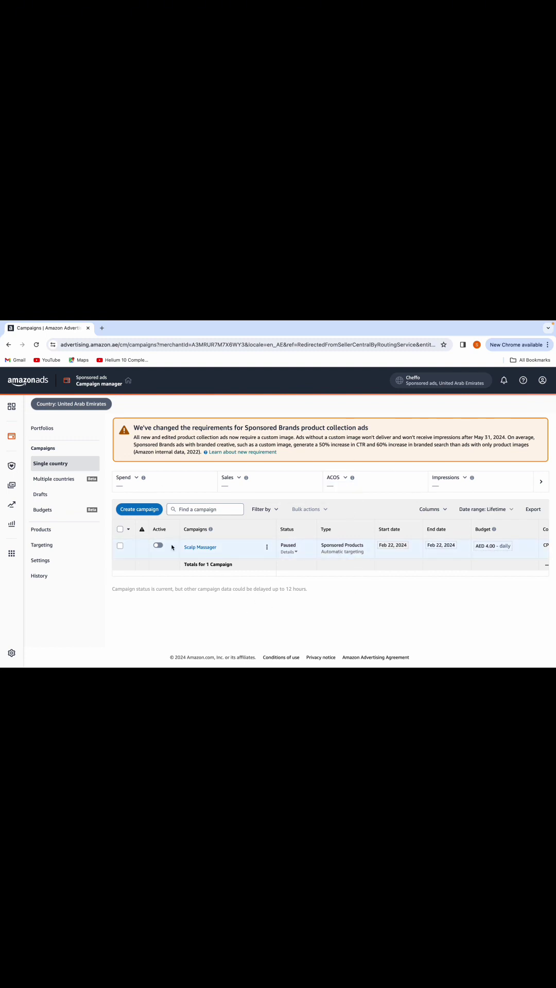
{"action": "mouse_move", "coordinate": [289, 547]}
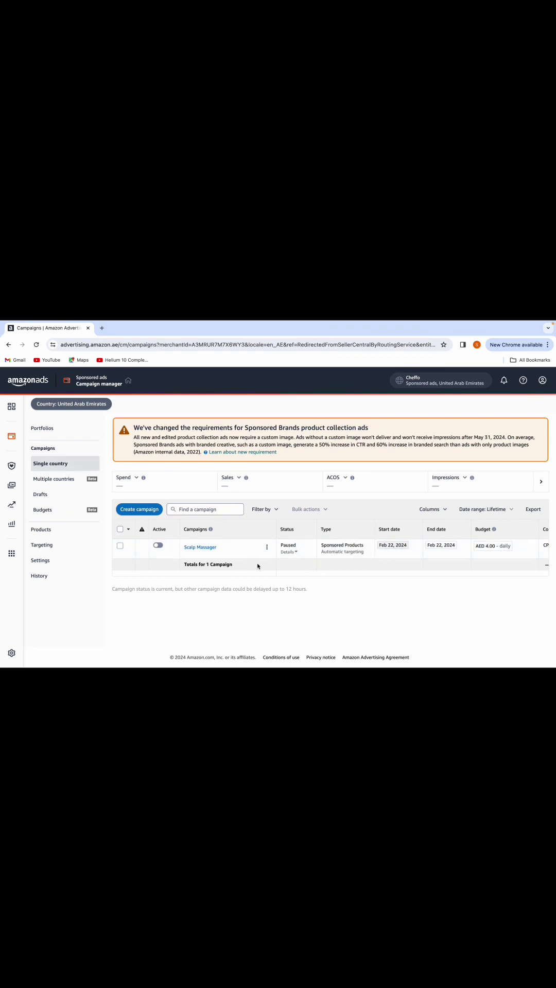
{"action": "scroll", "coordinate": [227, 551], "scroll_direction": "right", "scroll_amount": 5}
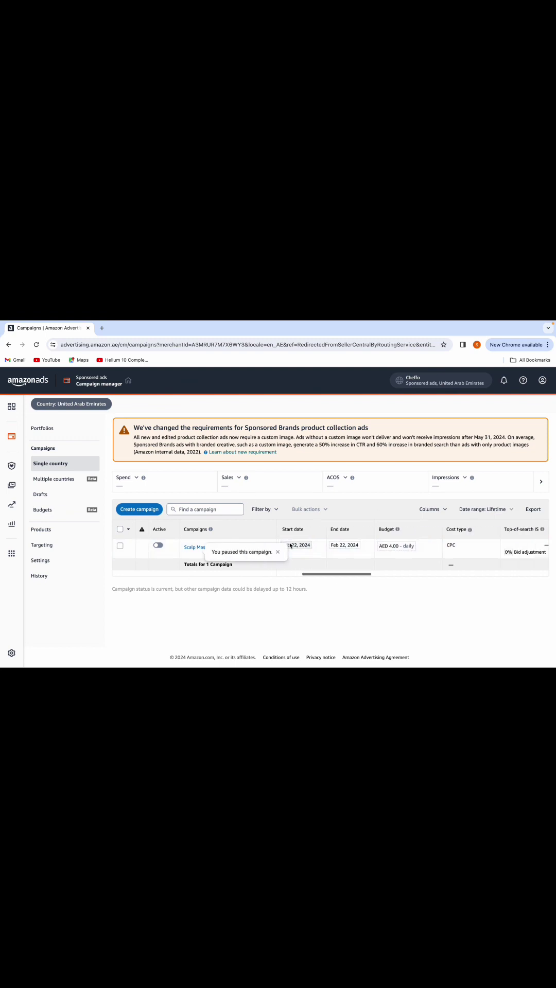
{"action": "scroll", "coordinate": [353, 549], "scroll_direction": "left", "scroll_amount": 5}
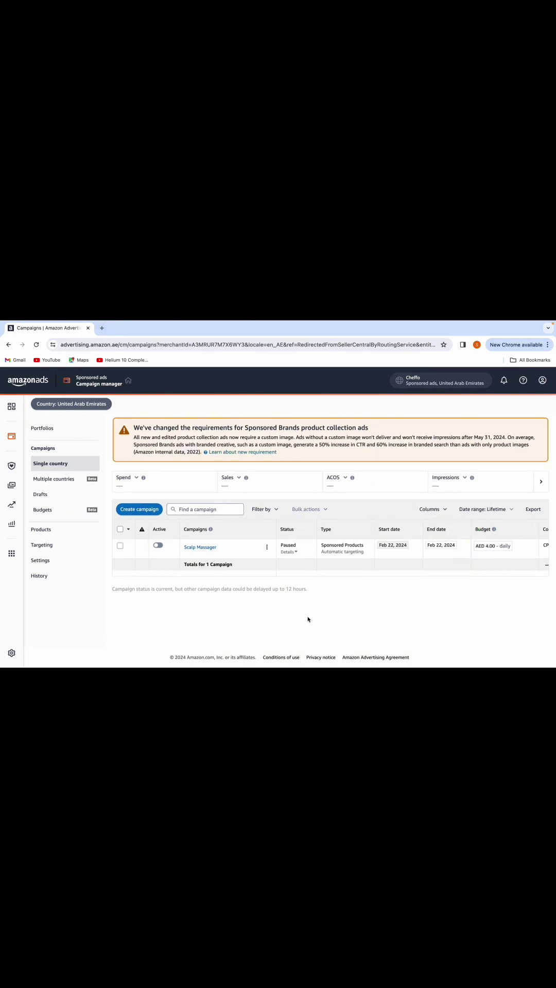
- Open amazon.ae in a new browser tab and search the store for "scalp massager"
{"action": "left_click", "coordinate": [101, 330]}
{"action": "type", "text": "a"}
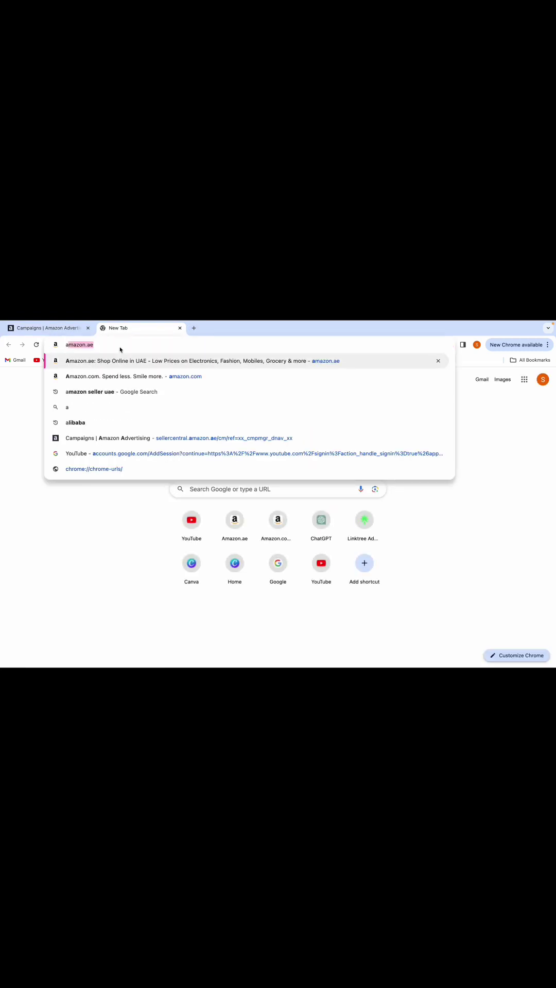
{"action": "type", "text": "mazon"}
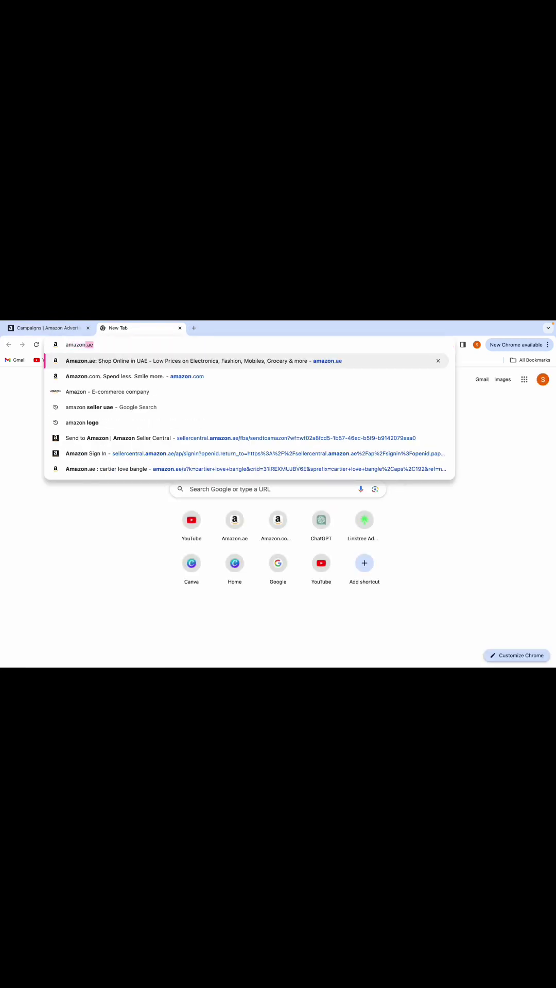
{"action": "key", "text": "Return"}
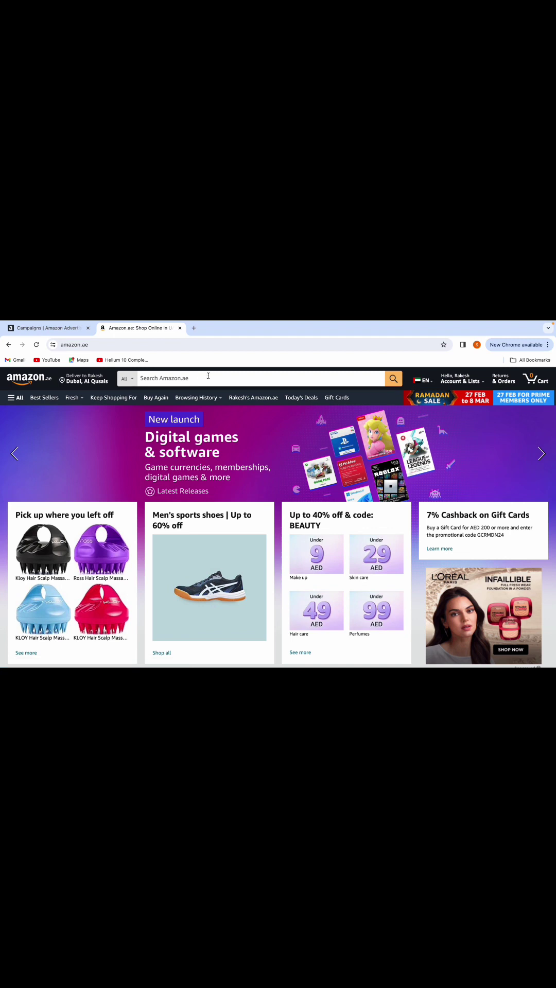
{"action": "left_click", "coordinate": [208, 375]}
{"action": "type", "text": "scalp "}
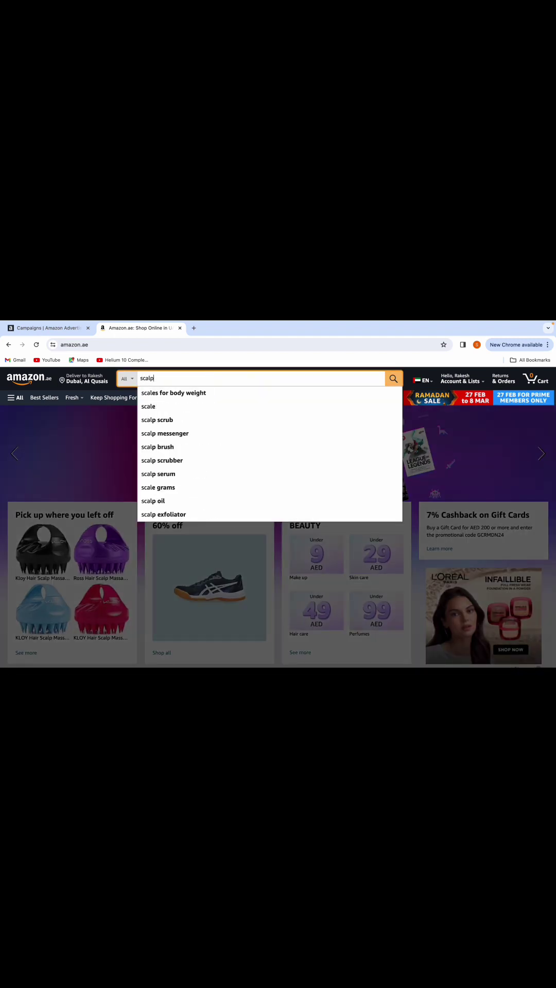
{"action": "type", "text": "ma"}
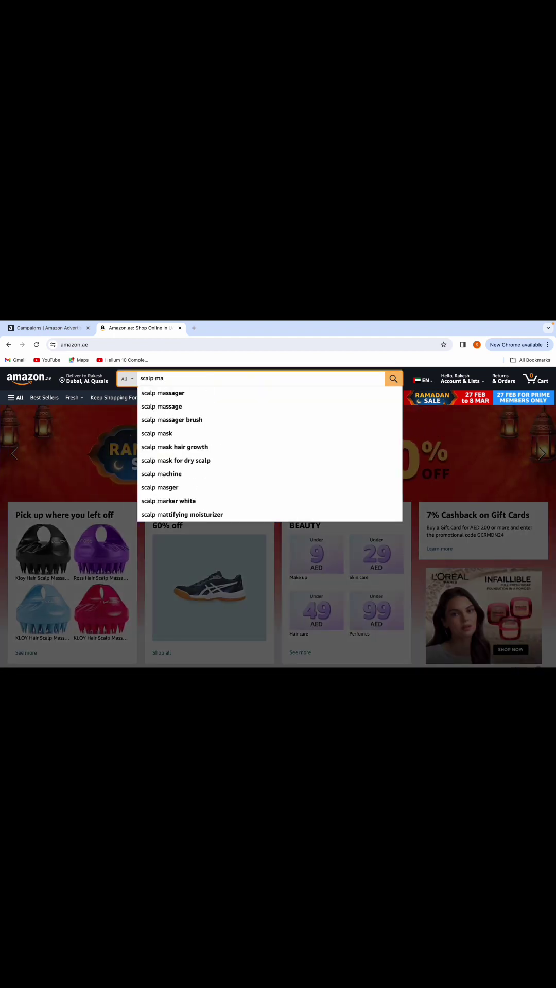
{"action": "left_click", "coordinate": [189, 393]}
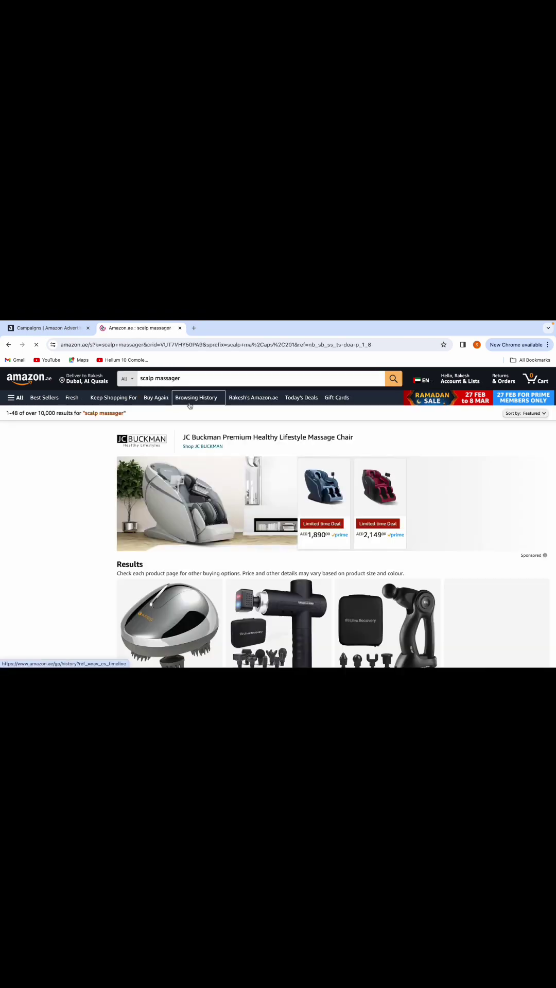
- Examine the scalp massager search results, comparing the sponsored listings with the organic products below them
{"action": "scroll", "coordinate": [326, 481], "scroll_direction": "down", "scroll_amount": 5}
{"action": "scroll", "coordinate": [326, 482], "scroll_direction": "up", "scroll_amount": 3}
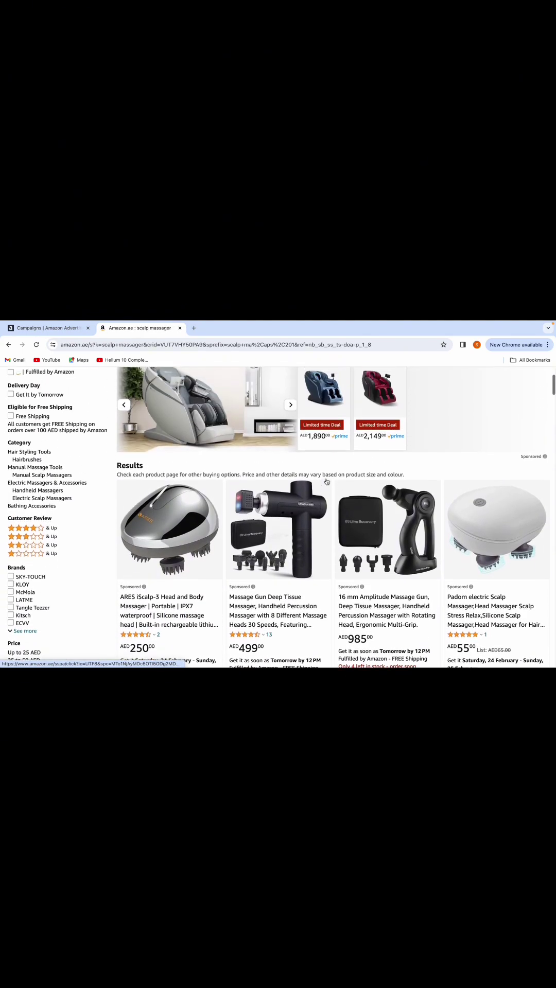
{"action": "scroll", "coordinate": [326, 482], "scroll_direction": "down", "scroll_amount": 1}
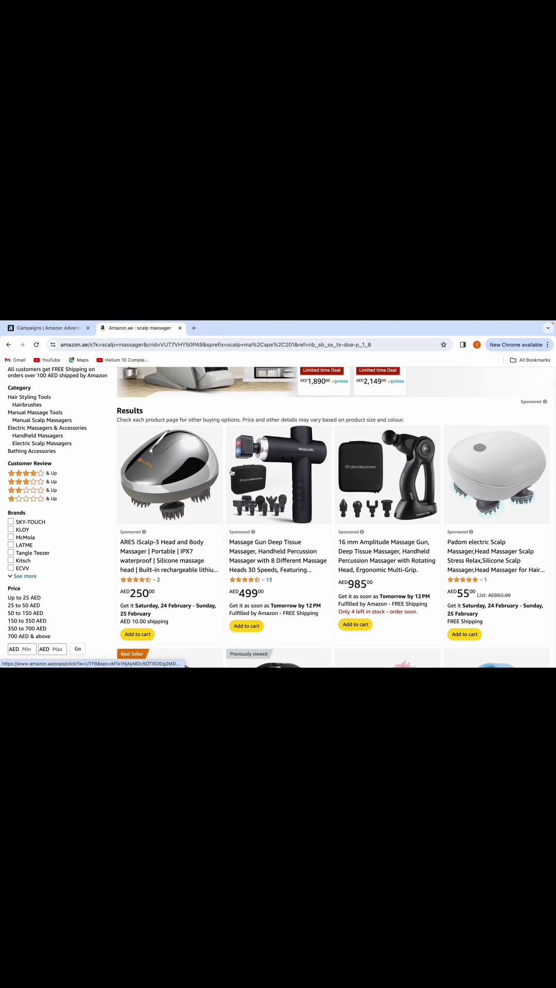
{"action": "scroll", "coordinate": [359, 497], "scroll_direction": "down", "scroll_amount": 2}
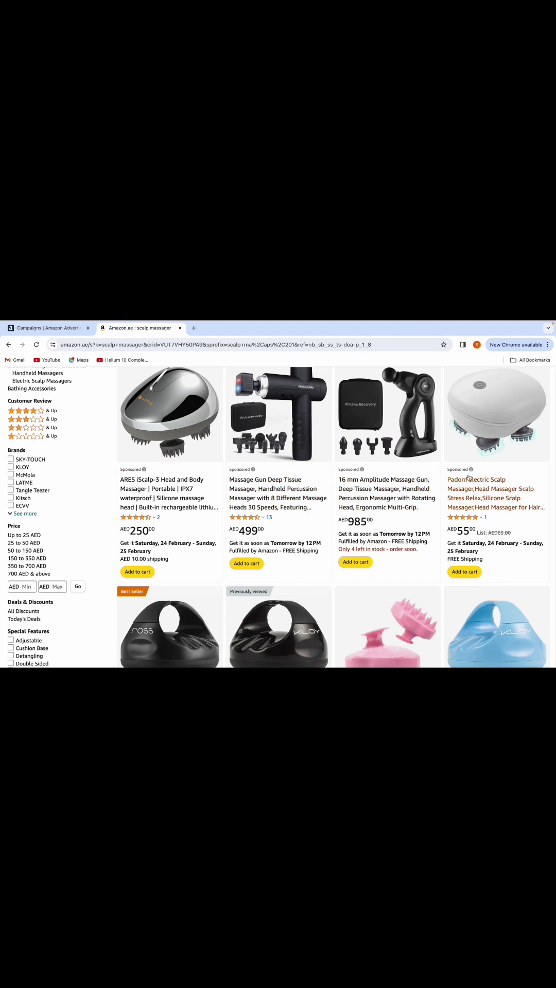
{"action": "scroll", "coordinate": [378, 470], "scroll_direction": "up", "scroll_amount": 1}
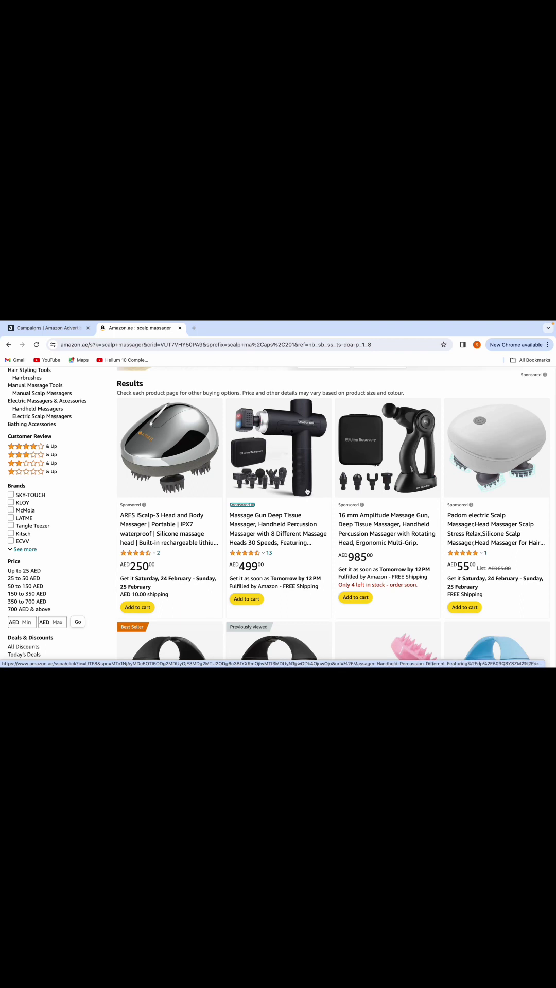
{"action": "scroll", "coordinate": [185, 570], "scroll_direction": "down", "scroll_amount": 1}
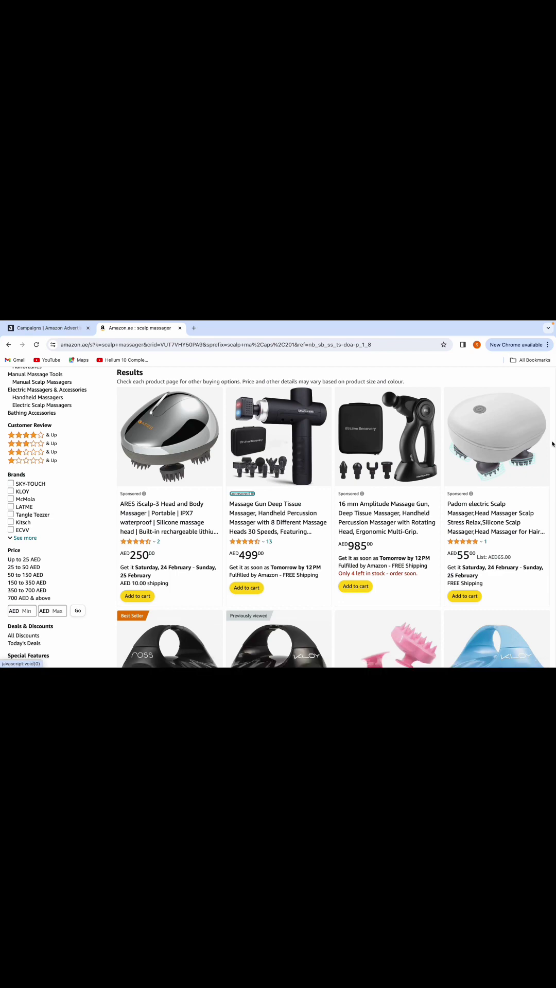
{"action": "scroll", "coordinate": [411, 490], "scroll_direction": "down", "scroll_amount": 6}
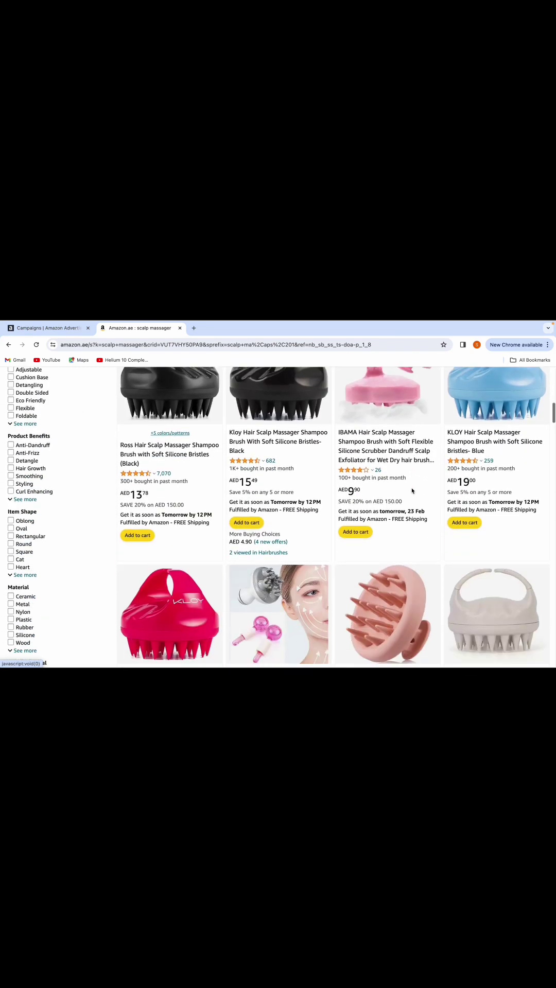
{"action": "scroll", "coordinate": [171, 430], "scroll_direction": "up", "scroll_amount": 5}
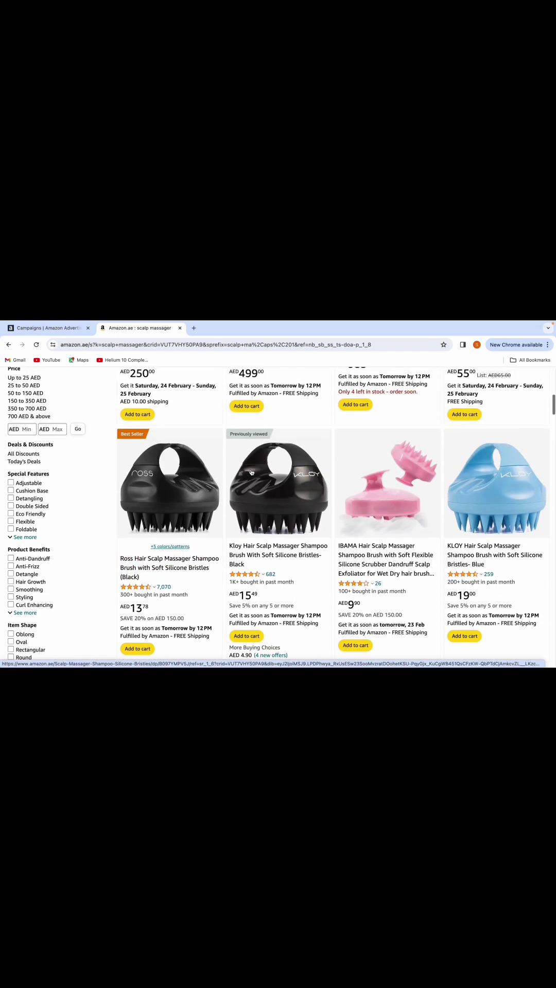
{"action": "scroll", "coordinate": [403, 435], "scroll_direction": "up", "scroll_amount": 4}
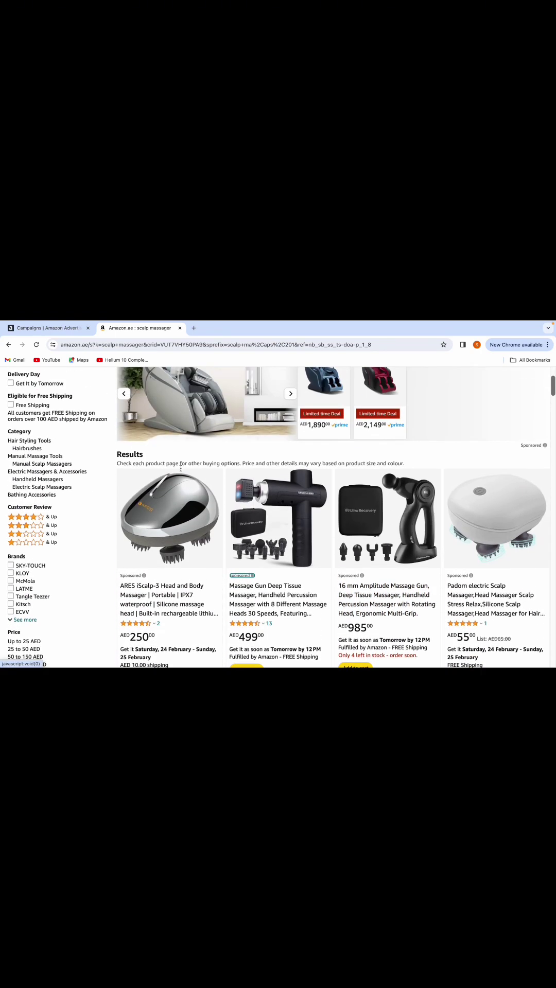
{"action": "scroll", "coordinate": [397, 540], "scroll_direction": "down", "scroll_amount": 3}
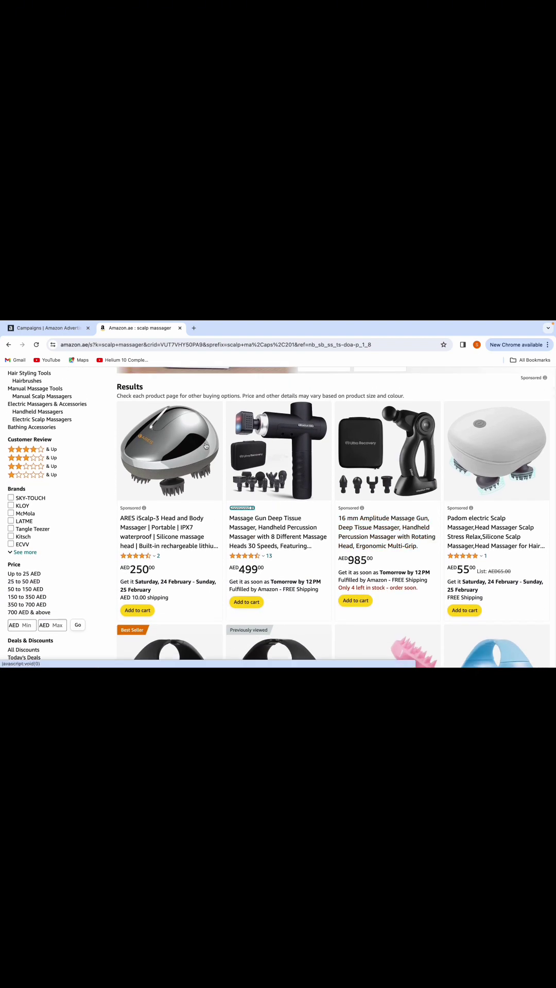
{"action": "scroll", "coordinate": [417, 536], "scroll_direction": "down", "scroll_amount": 1}
{"action": "scroll", "coordinate": [152, 527], "scroll_direction": "down", "scroll_amount": 1}
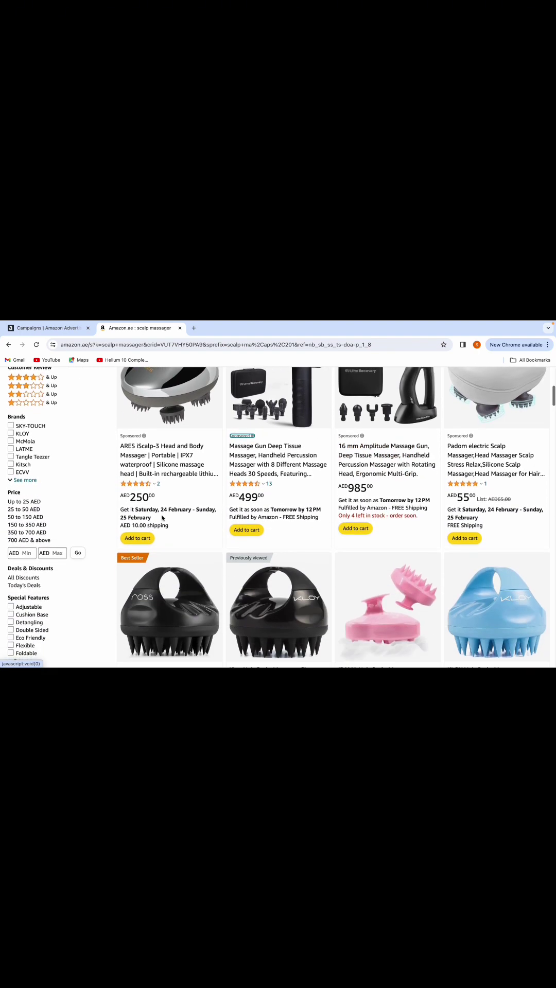
{"action": "scroll", "coordinate": [160, 518], "scroll_direction": "up", "scroll_amount": 1}
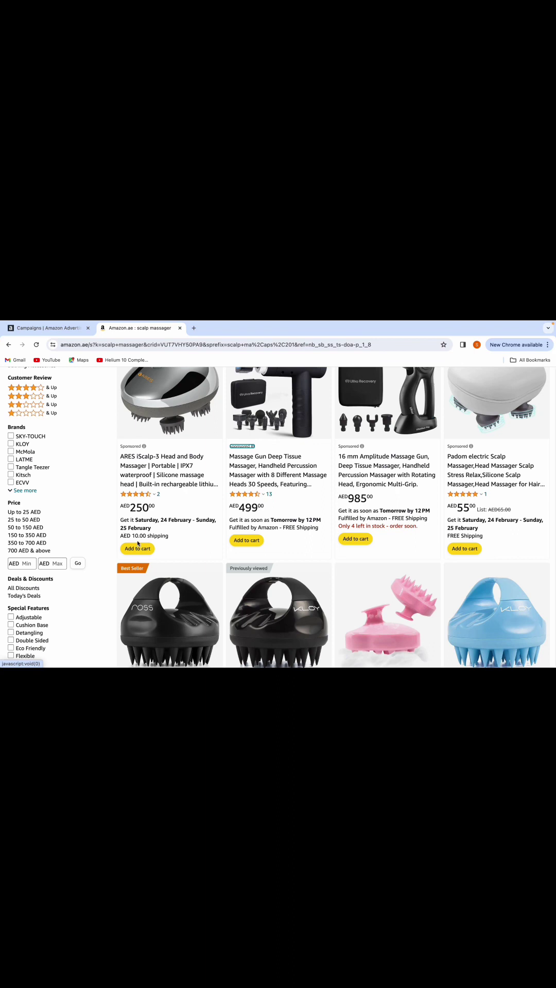